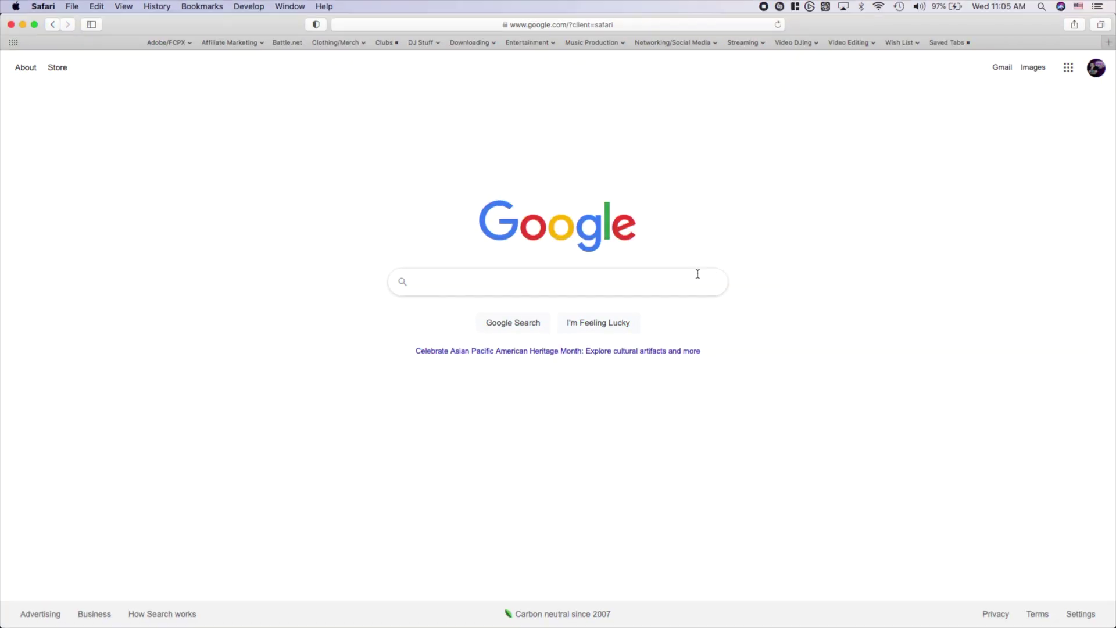
# Search Google for kappamon, open the kappamon.com site and sign in with Twitch
pyautogui.click(564, 283)
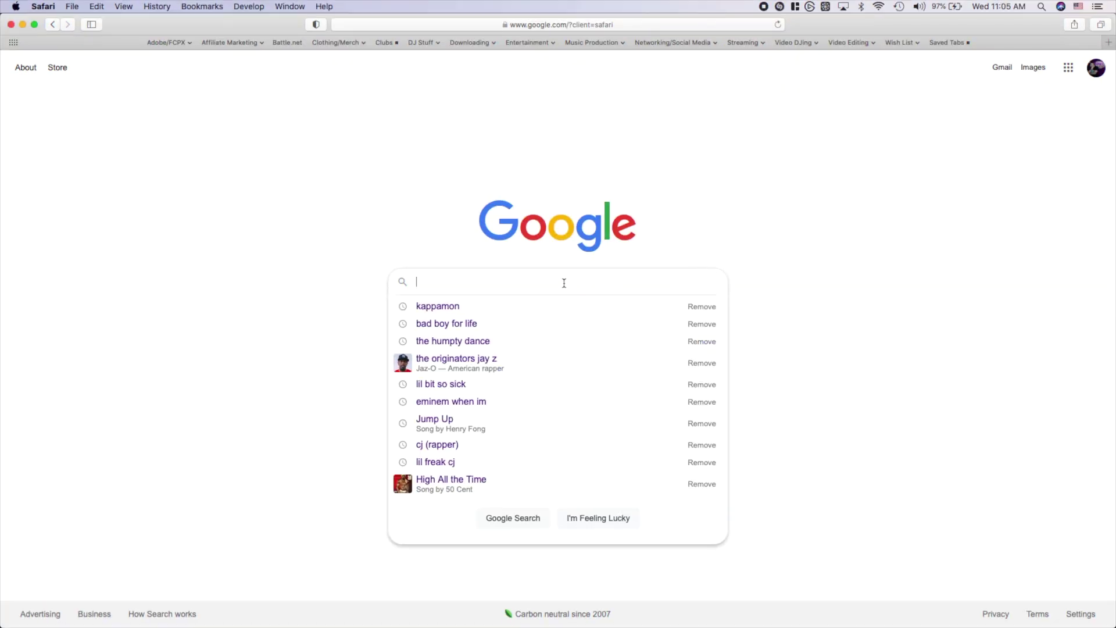
pyautogui.write('kappamon')
pyautogui.press('Return')
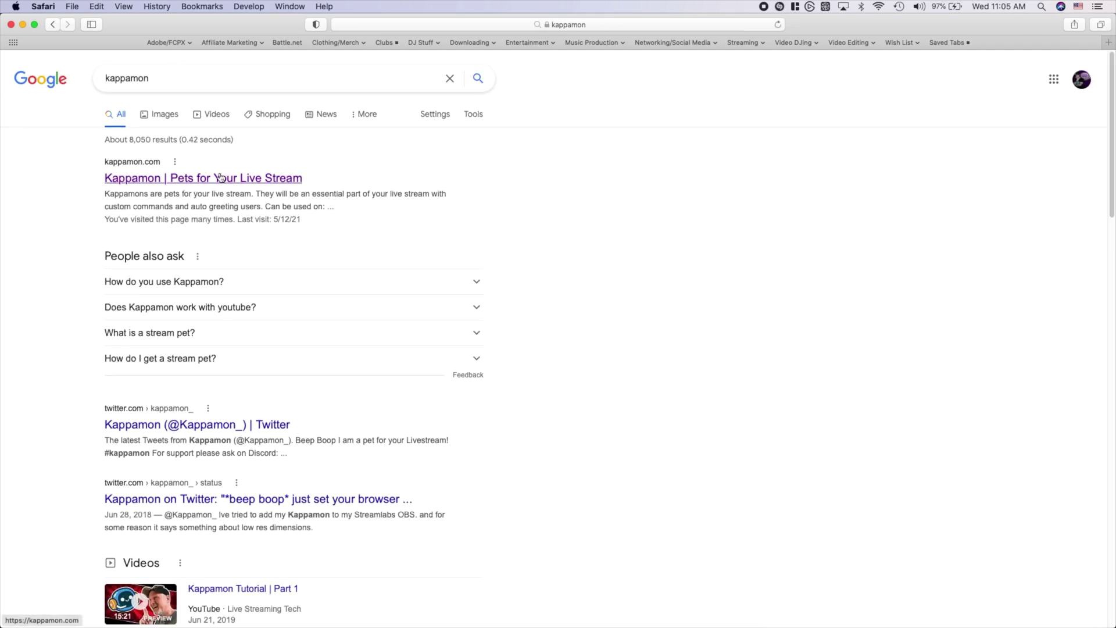
pyautogui.click(220, 177)
pyautogui.click(568, 476)
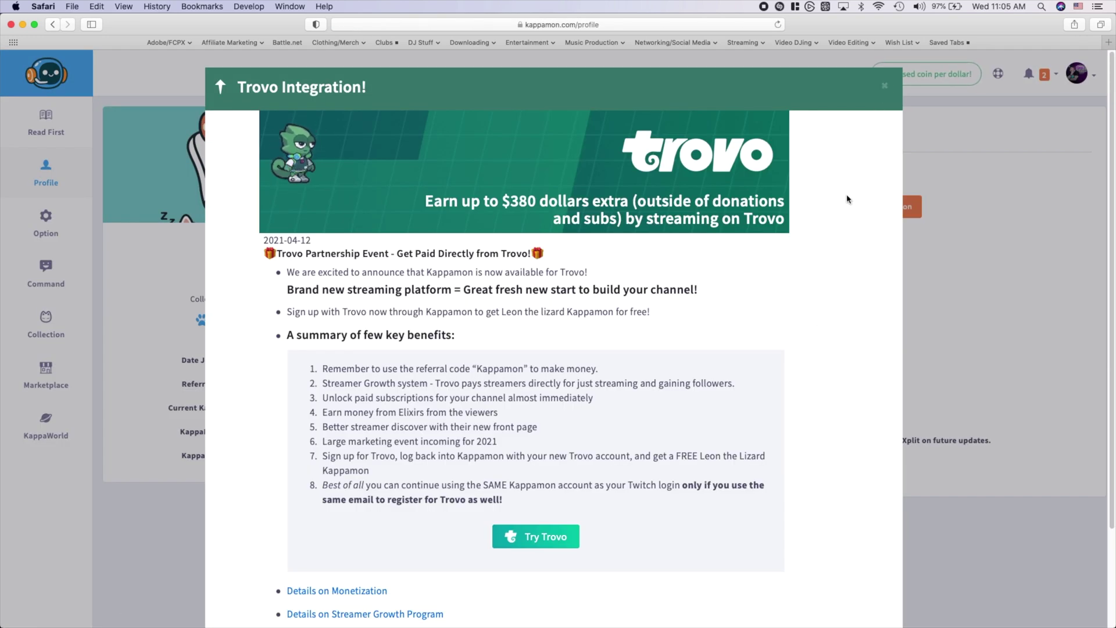
# Dismiss the Trovo Integration announcement and browse the Marketplace of pets
pyautogui.click(883, 87)
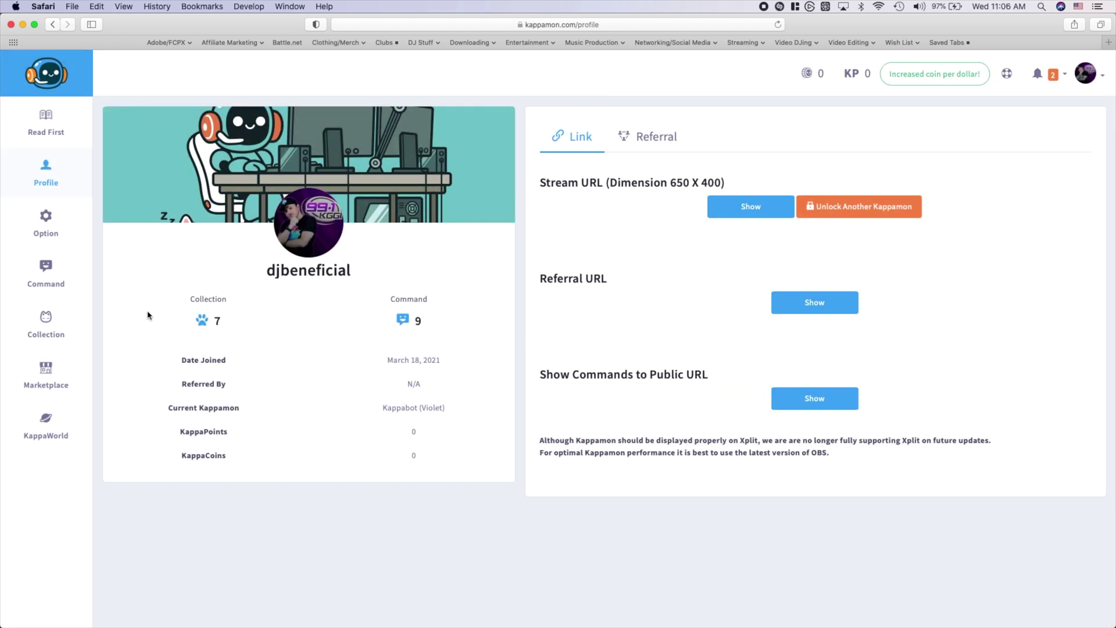
pyautogui.click(46, 371)
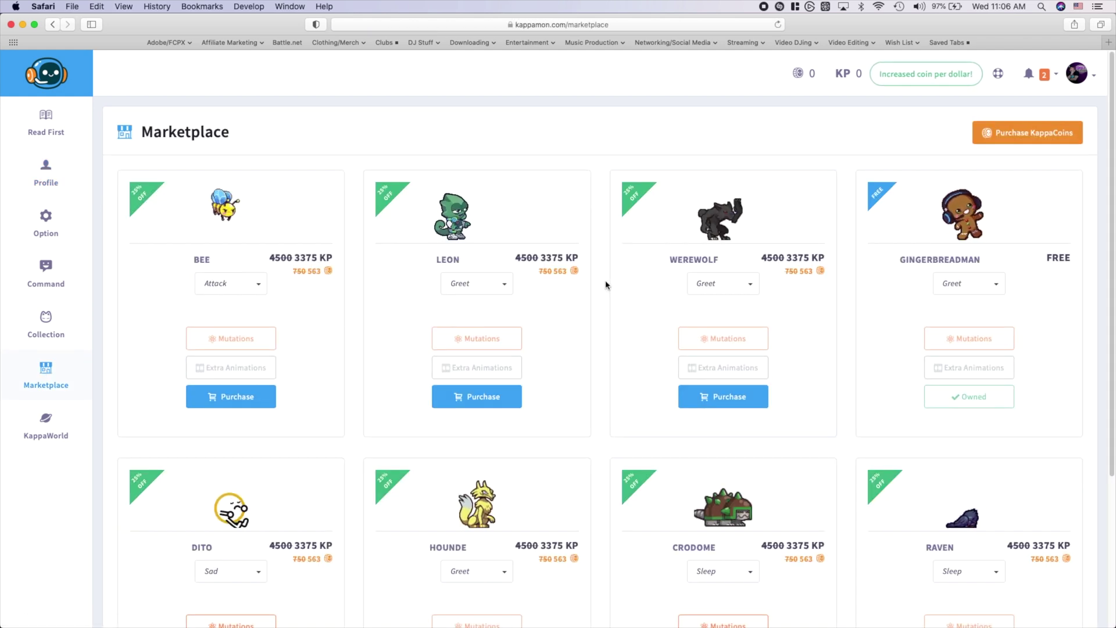
pyautogui.scroll(-5, 604, 284)
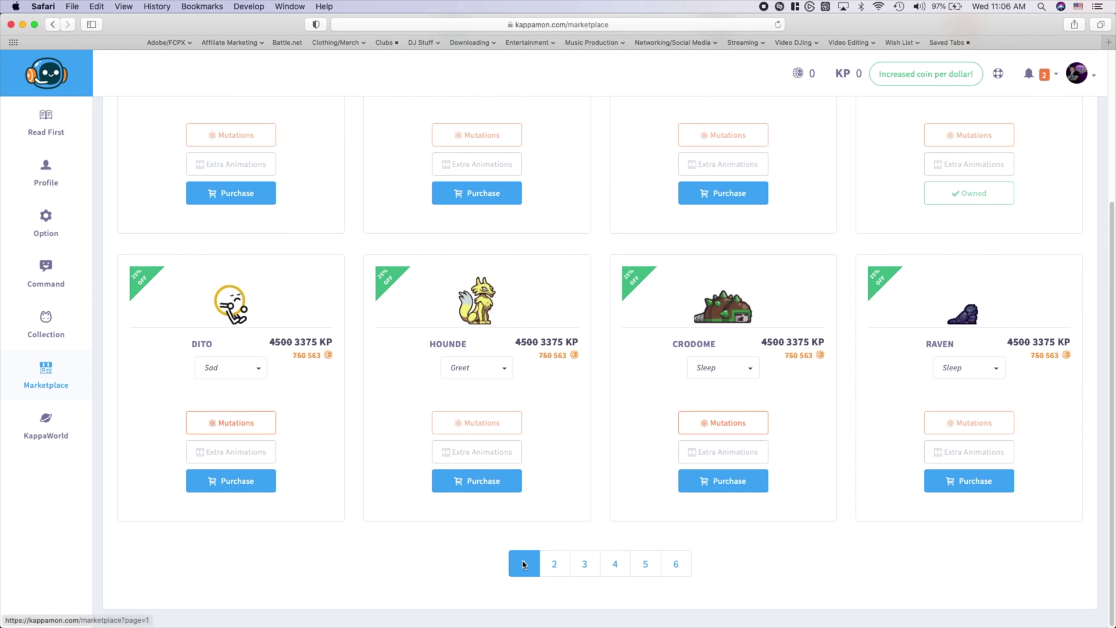
pyautogui.scroll(5, 584, 435)
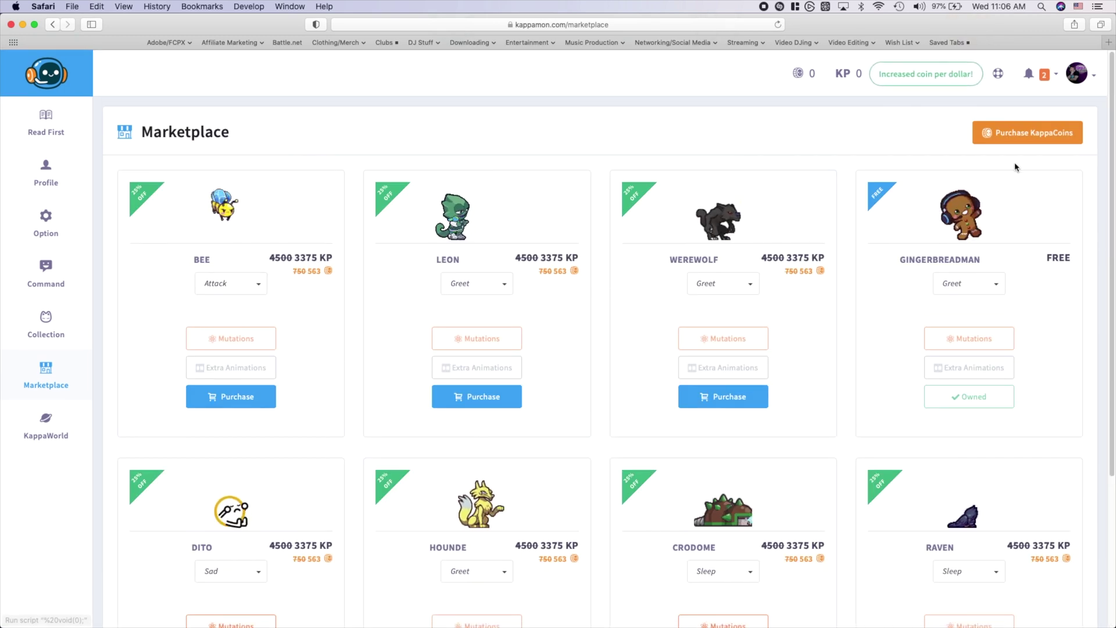
# Check the KappaCoin purchase packs, then return to the Marketplace's page 3 of pets
pyautogui.click(1034, 133)
pyautogui.click(663, 420)
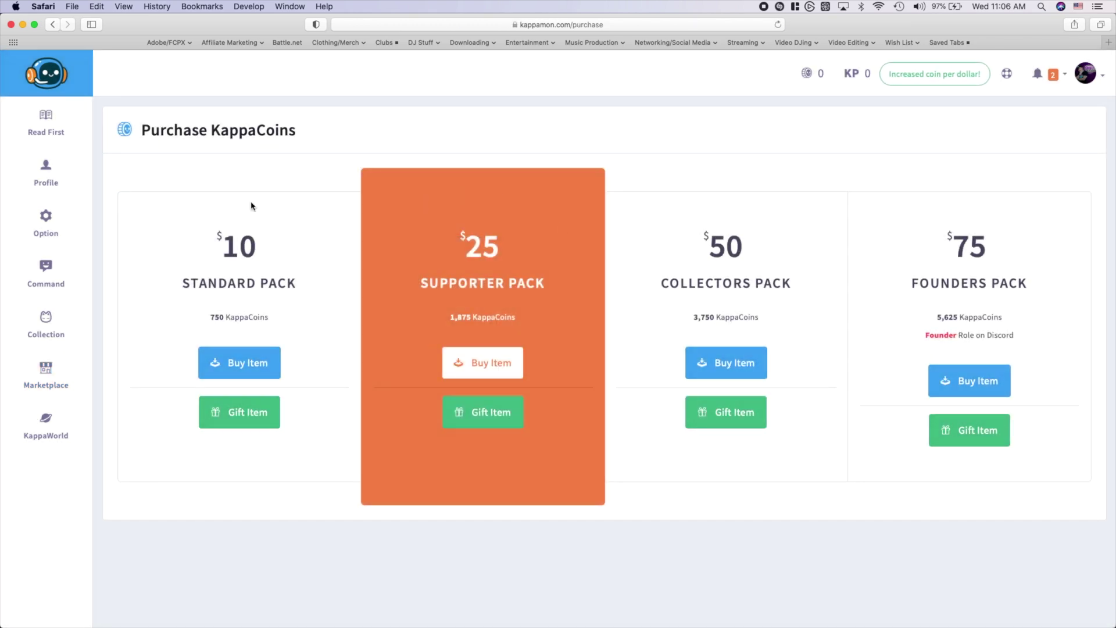
pyautogui.click(54, 24)
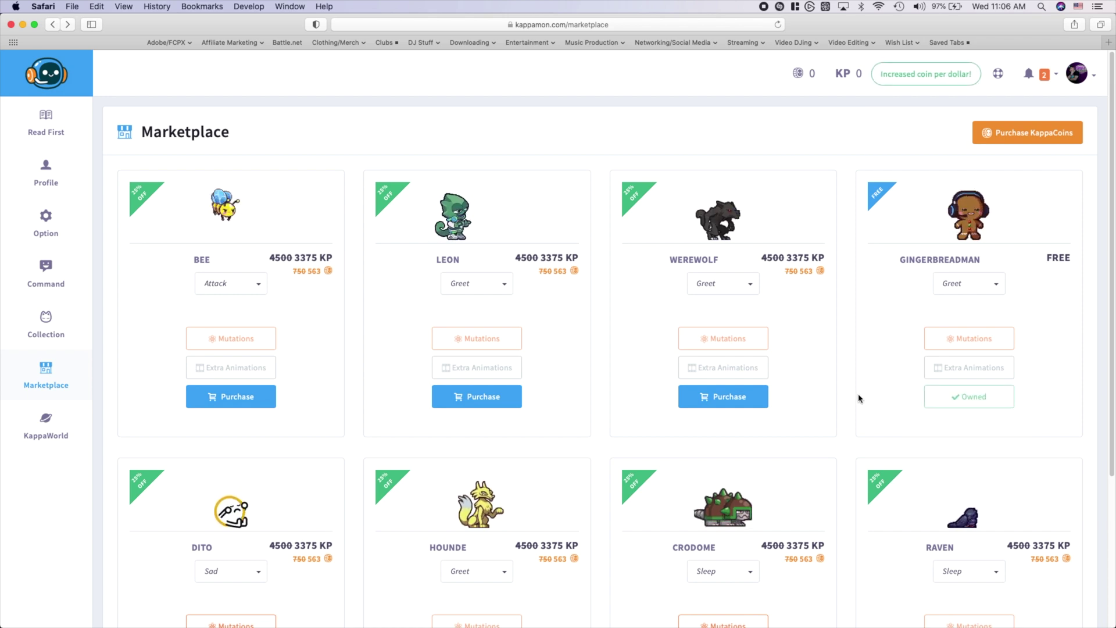
pyautogui.scroll(-5, 860, 395)
pyautogui.click(619, 568)
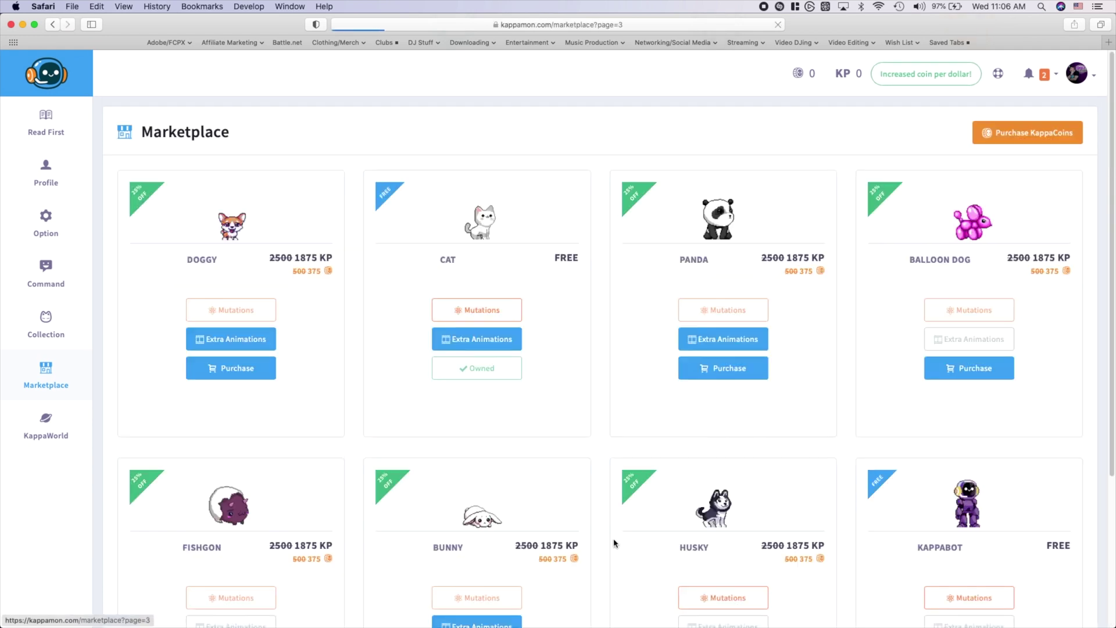
# Preview Kappabot's Idle animation, then its Dance animation, on its Marketplace card
pyautogui.scroll(-1, 813, 366)
pyautogui.scroll(-2, 827, 342)
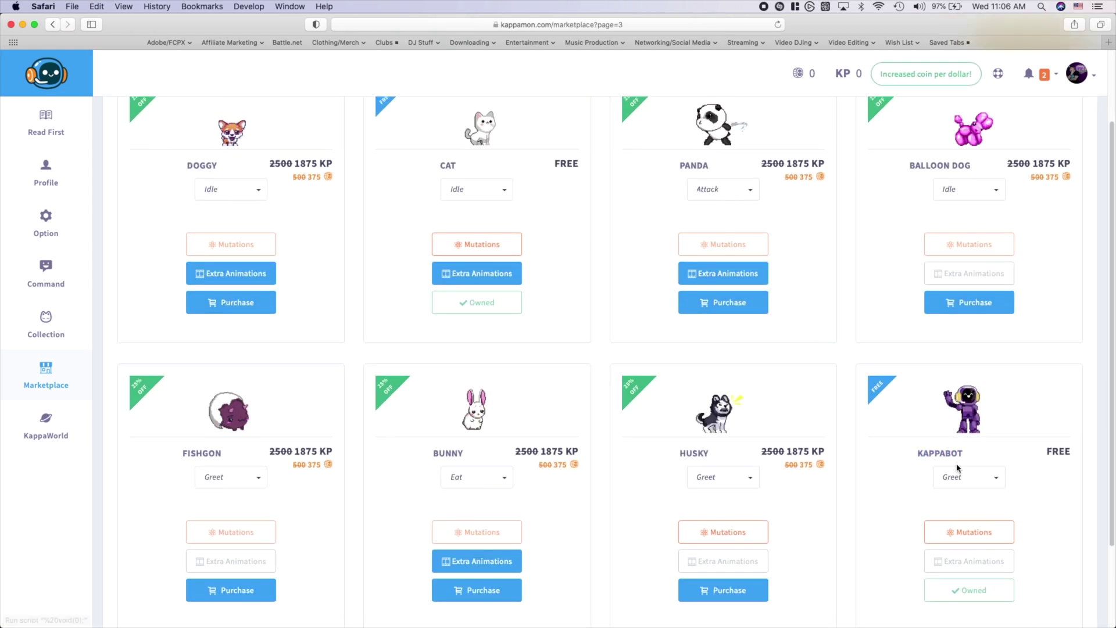
pyautogui.scroll(-1, 888, 497)
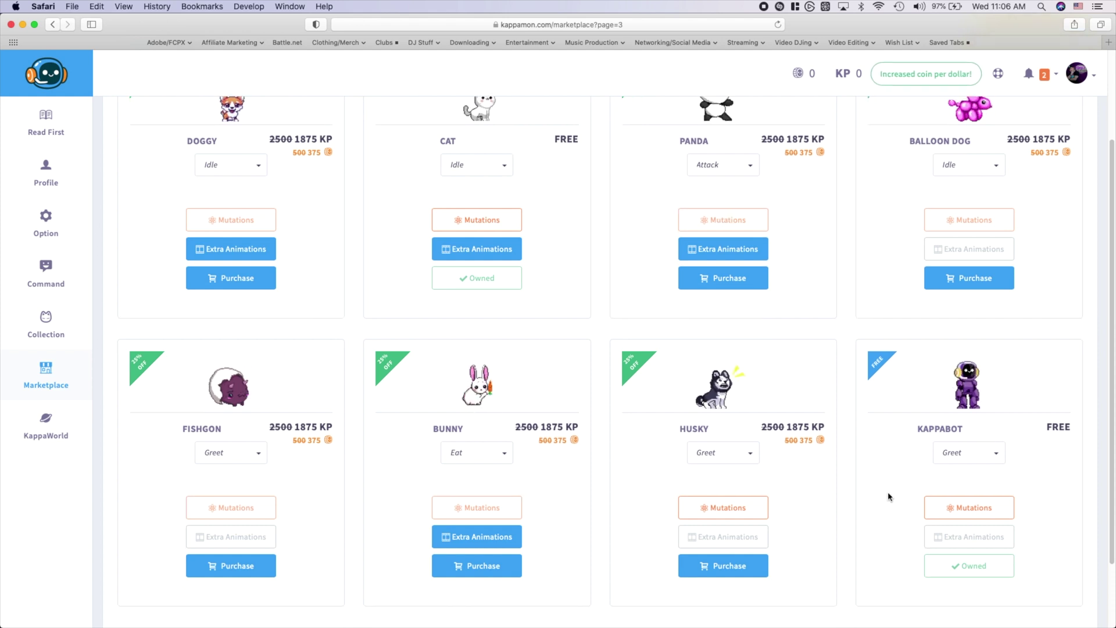
pyautogui.click(976, 458)
pyautogui.click(959, 534)
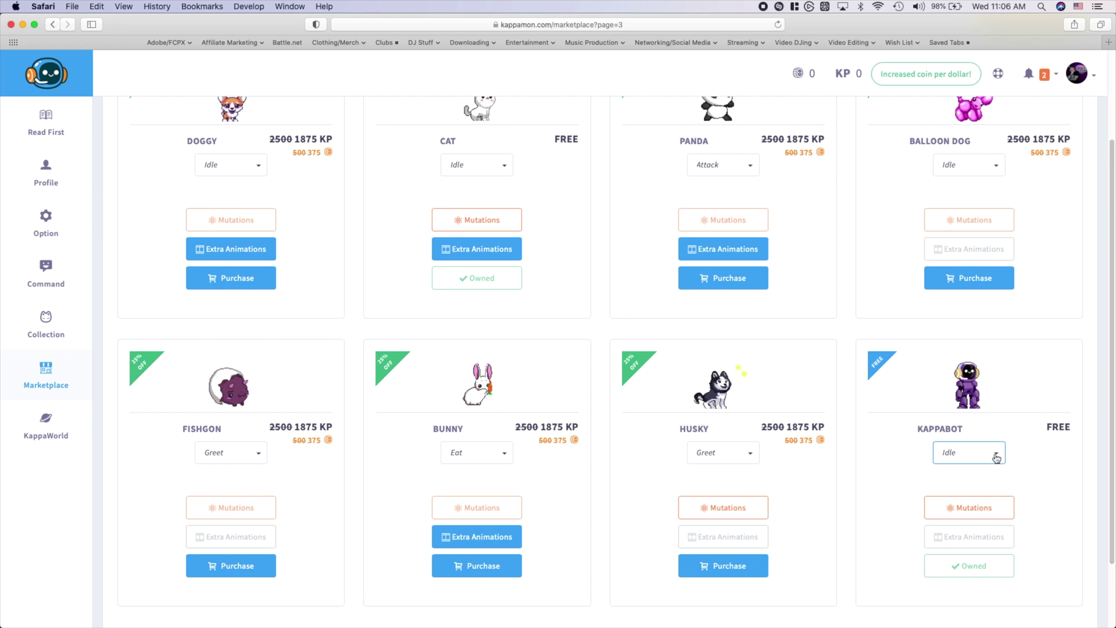
pyautogui.click(996, 458)
pyautogui.click(952, 518)
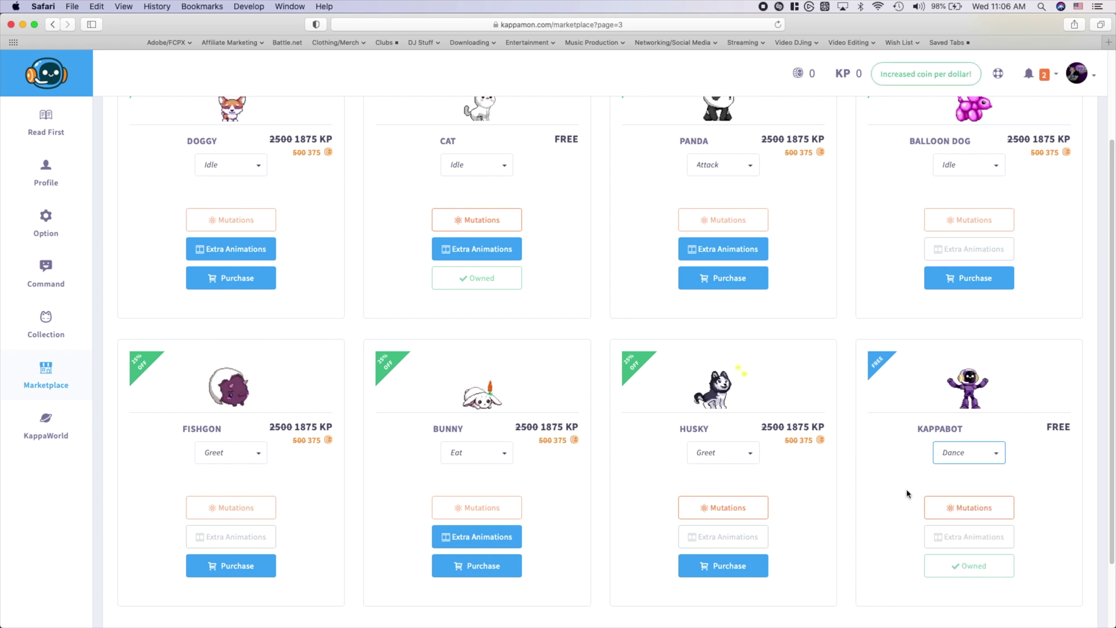
# Preview Kappabot in the Pio colour mutation, then close the preview
pyautogui.click(973, 508)
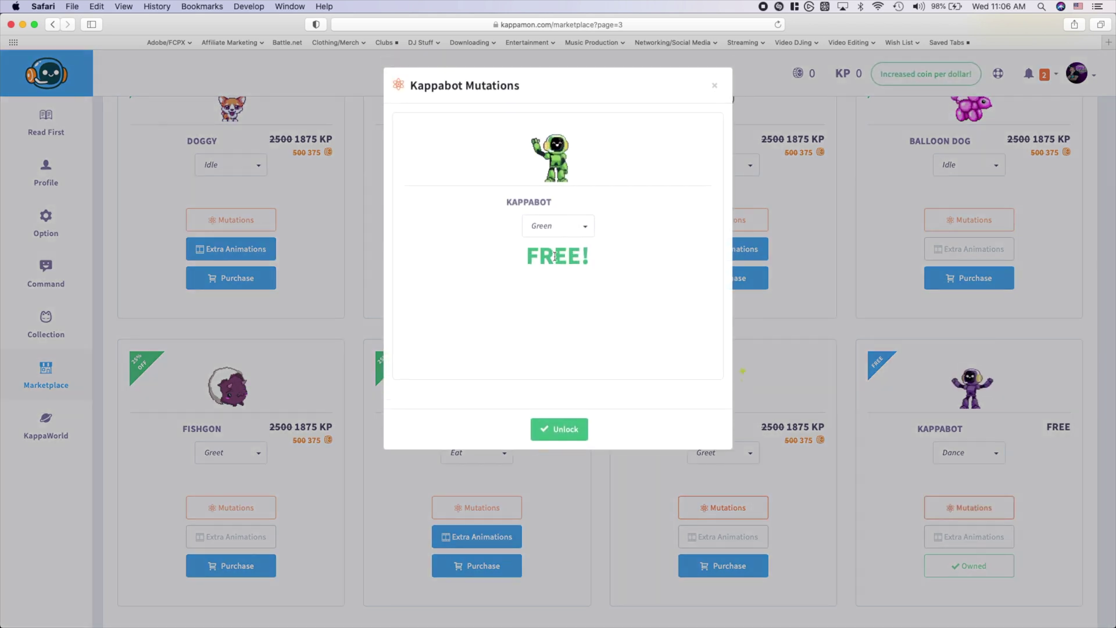
pyautogui.click(570, 226)
pyautogui.click(537, 292)
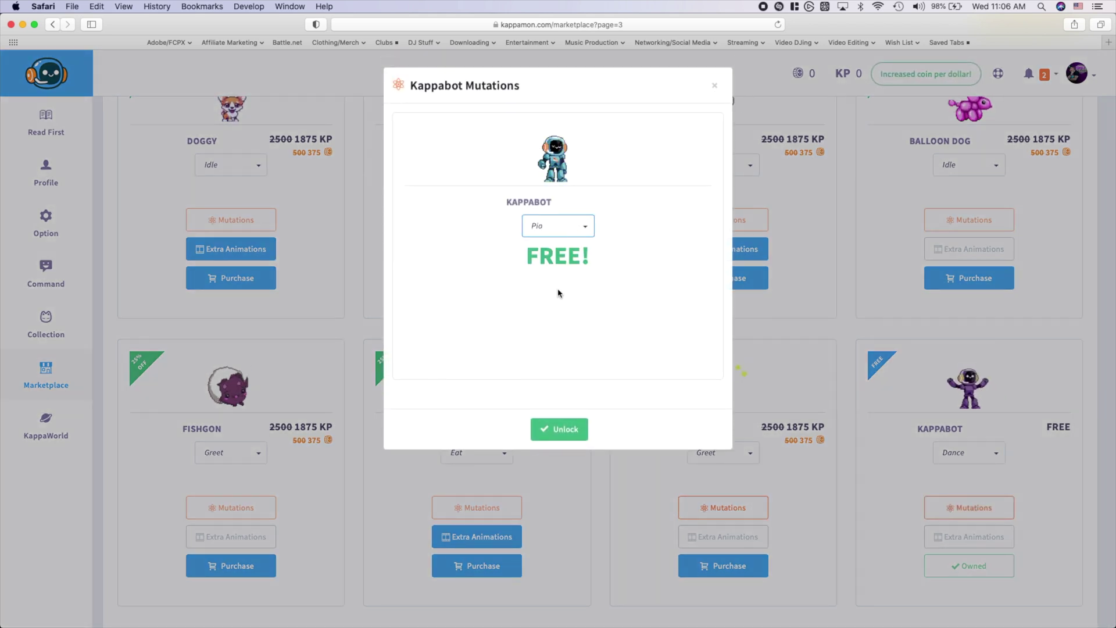
pyautogui.click(716, 87)
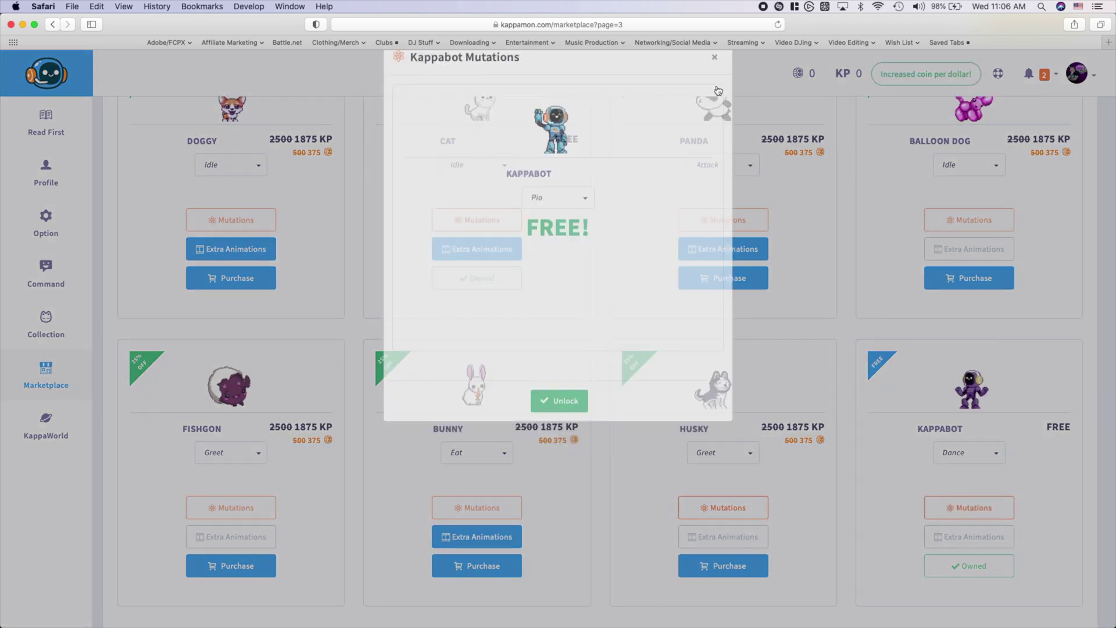
# Look through the Bunny's extra animations and close that preview
pyautogui.moveTo(930, 543)
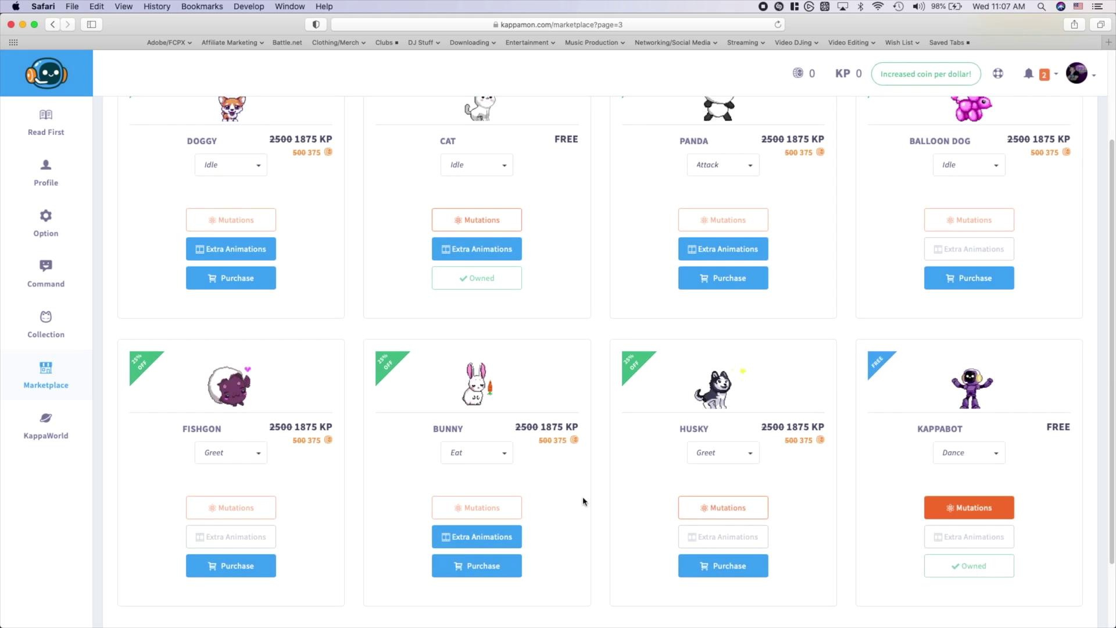
pyautogui.click(494, 544)
pyautogui.click(575, 203)
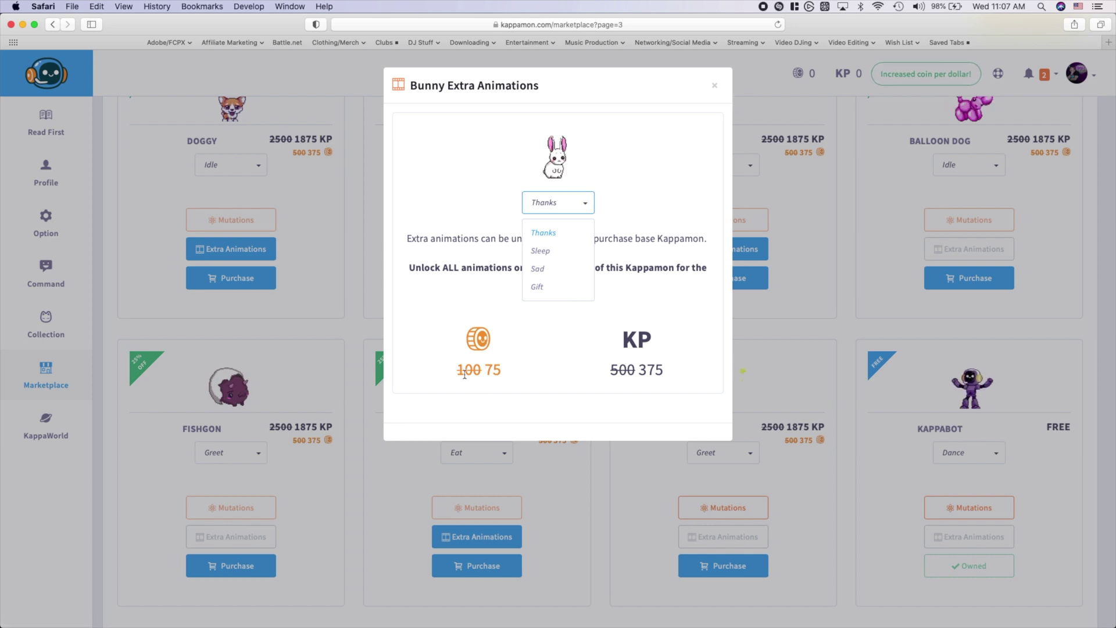
pyautogui.click(714, 85)
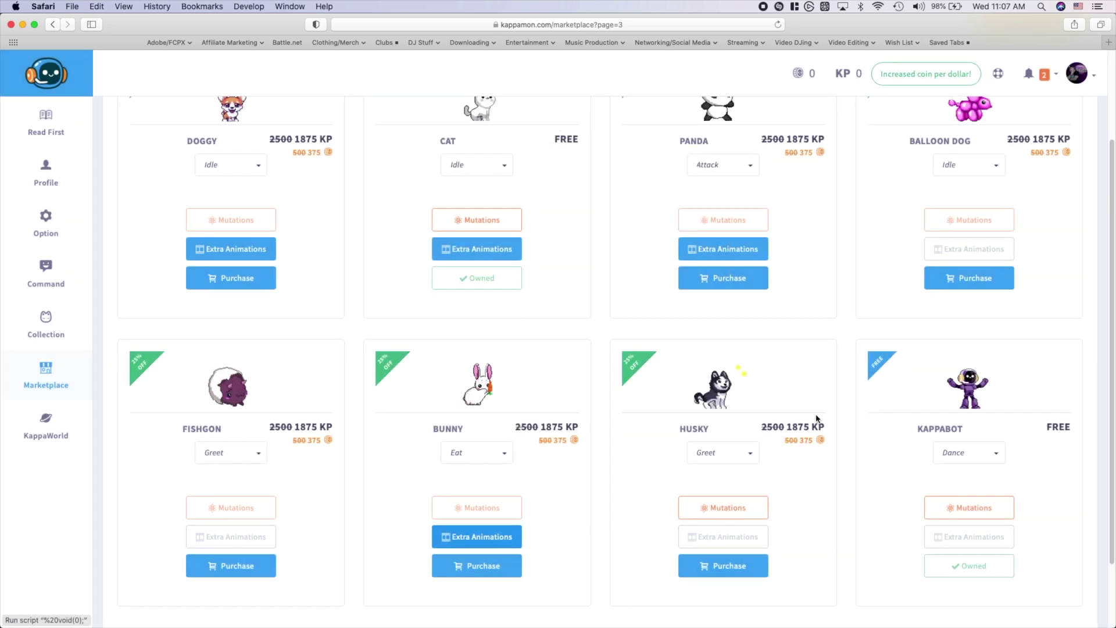
# Switch the active Kappabot's animation to Dance in the Collection, then go to Option settings
pyautogui.scroll(-3, 849, 457)
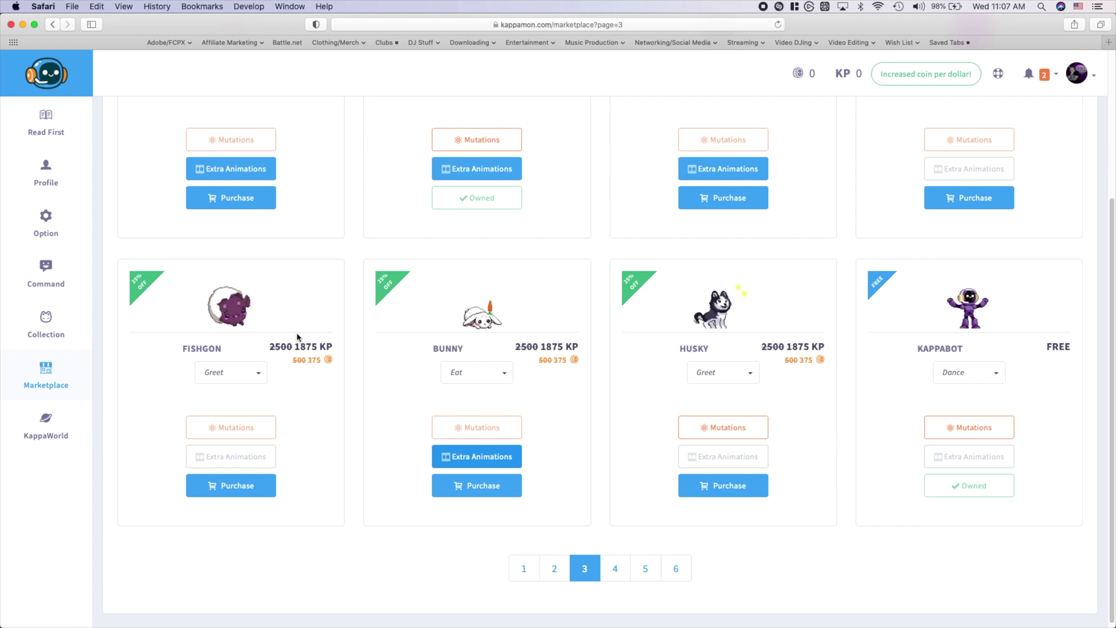
pyautogui.click(50, 325)
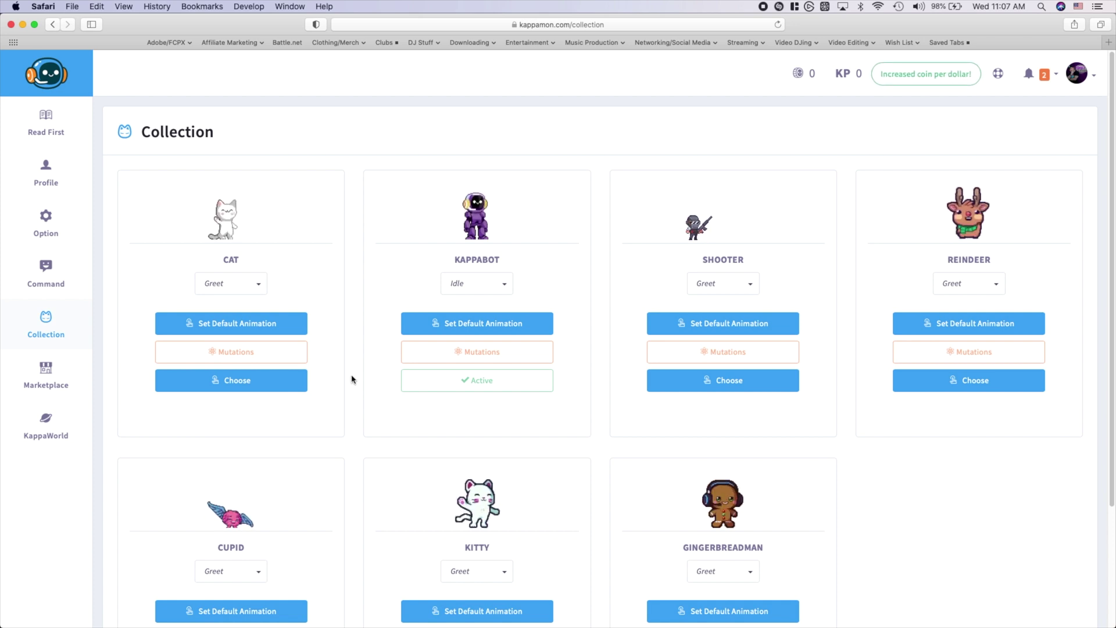
pyautogui.click(501, 285)
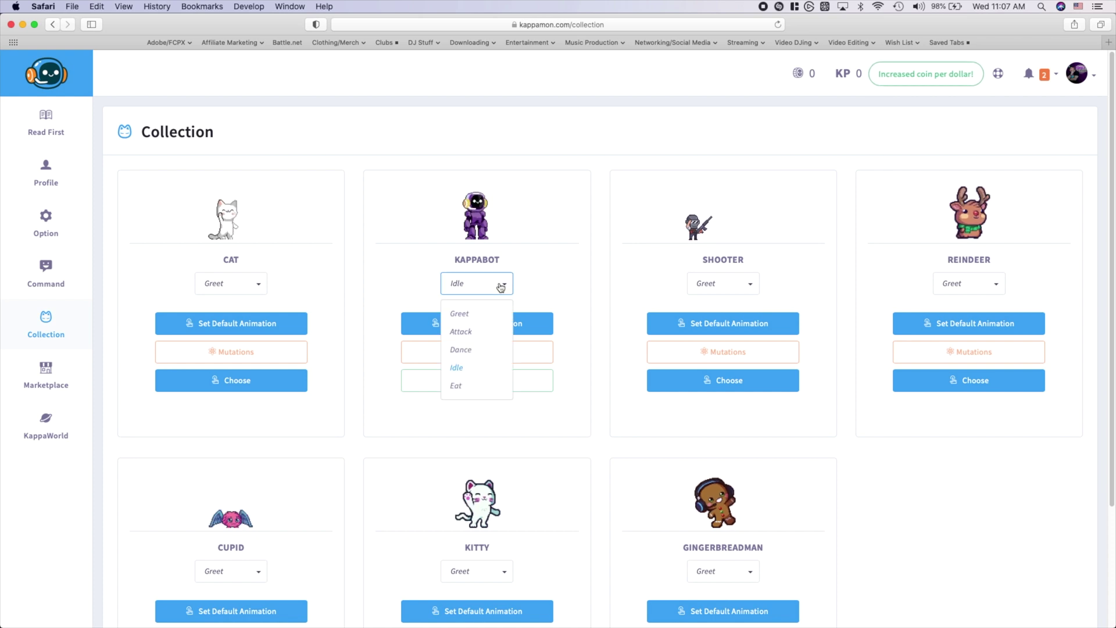
pyautogui.click(466, 350)
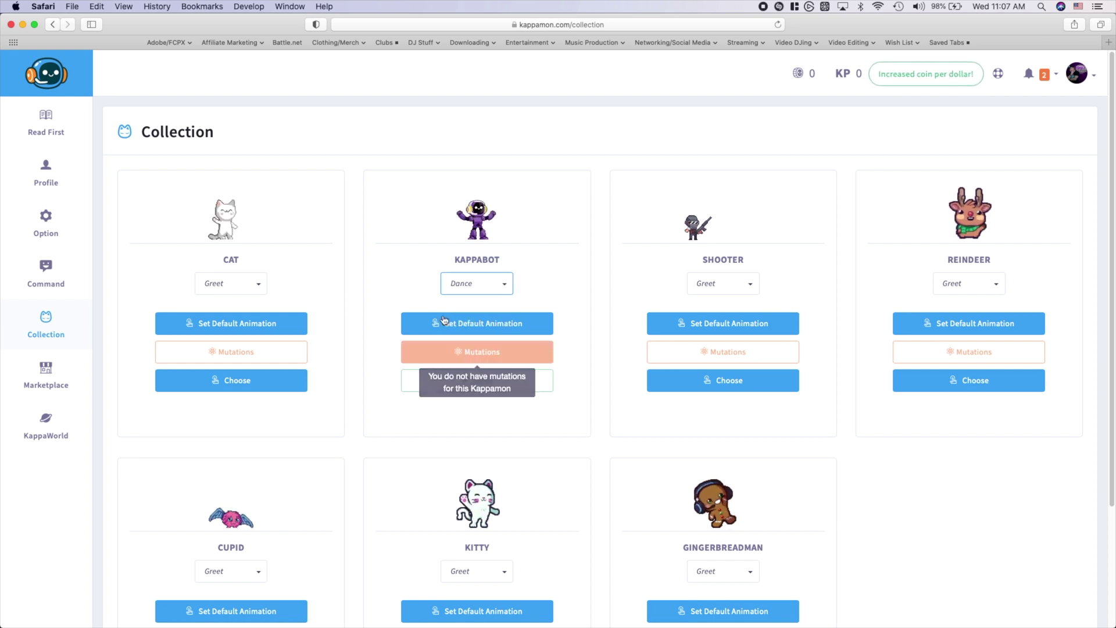
pyautogui.click(46, 217)
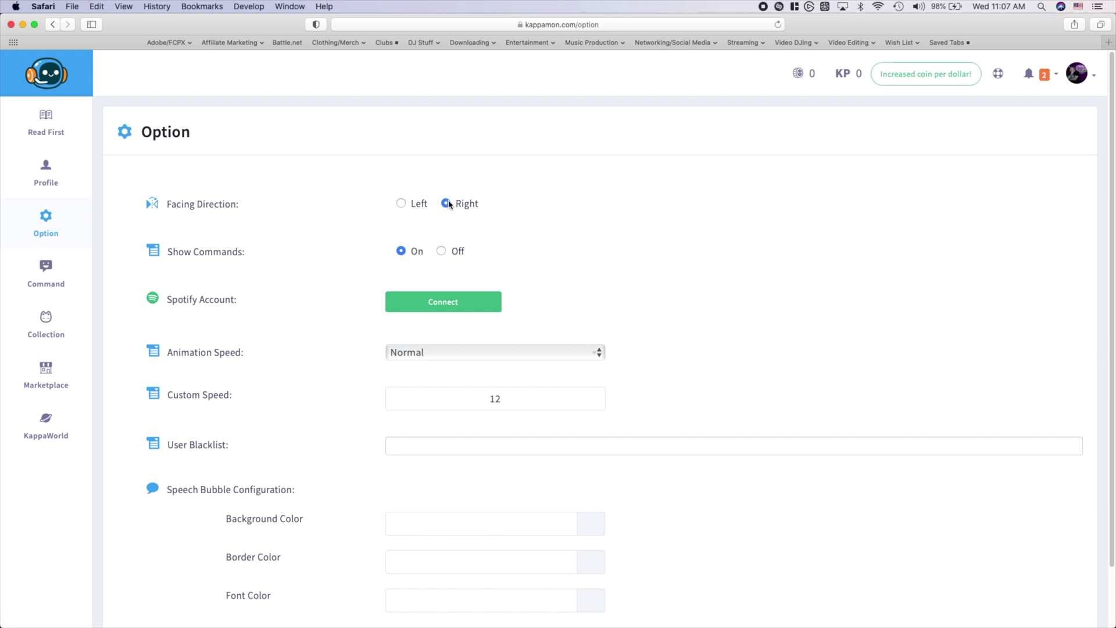
# Leave Animation Speed on Normal and move on to the Command page
pyautogui.scroll(-2, 341, 270)
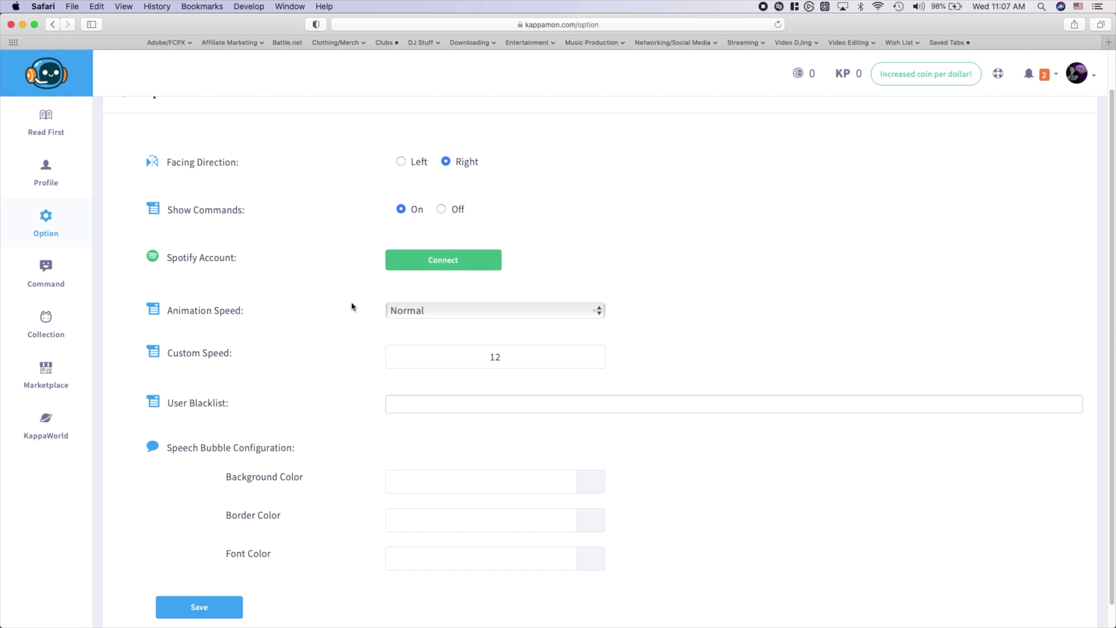
pyautogui.click(421, 312)
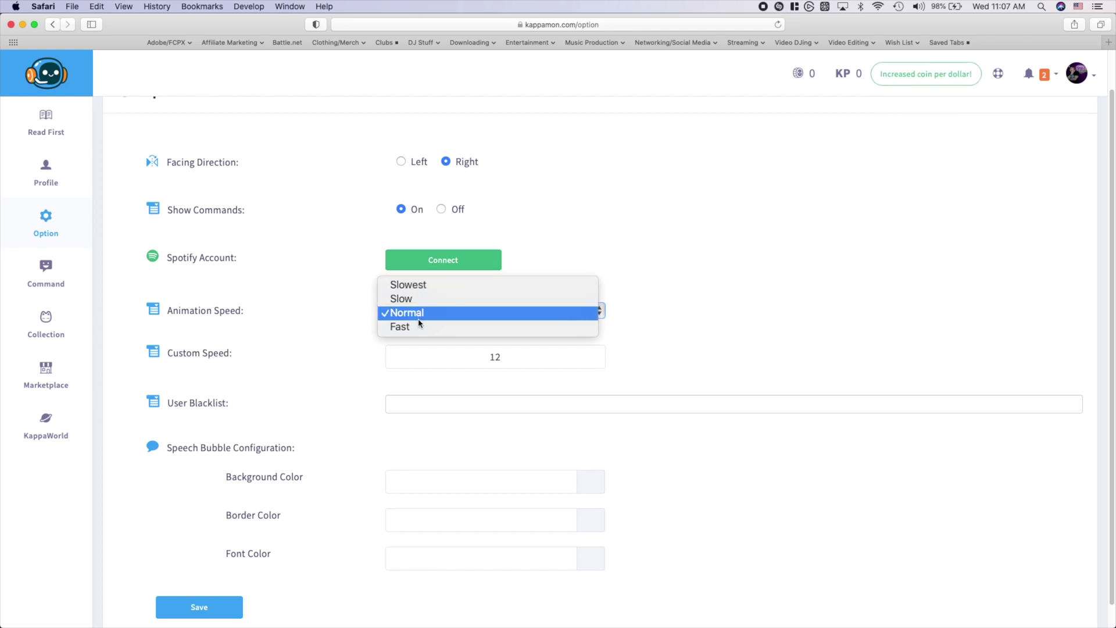
pyautogui.click(345, 328)
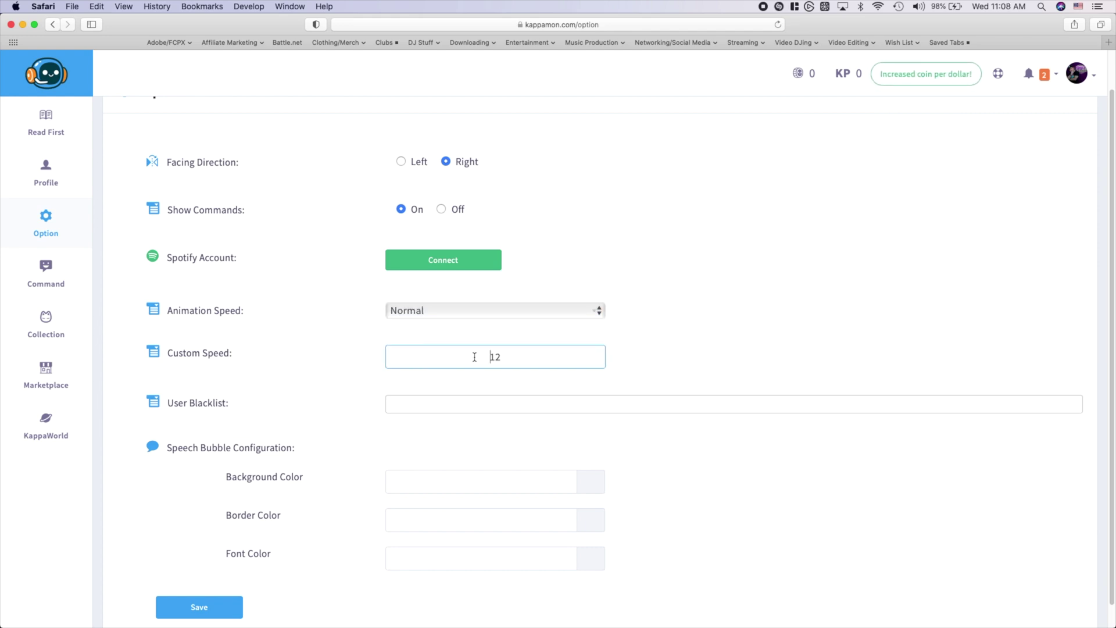
pyautogui.scroll(-1, 331, 372)
pyautogui.click(410, 380)
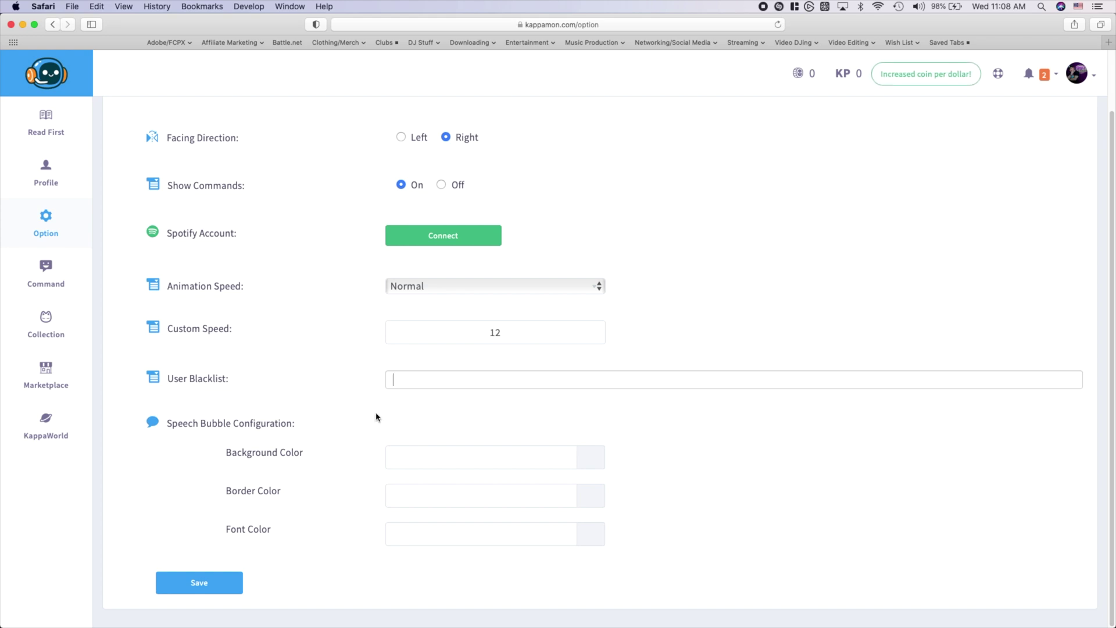
pyautogui.click(47, 273)
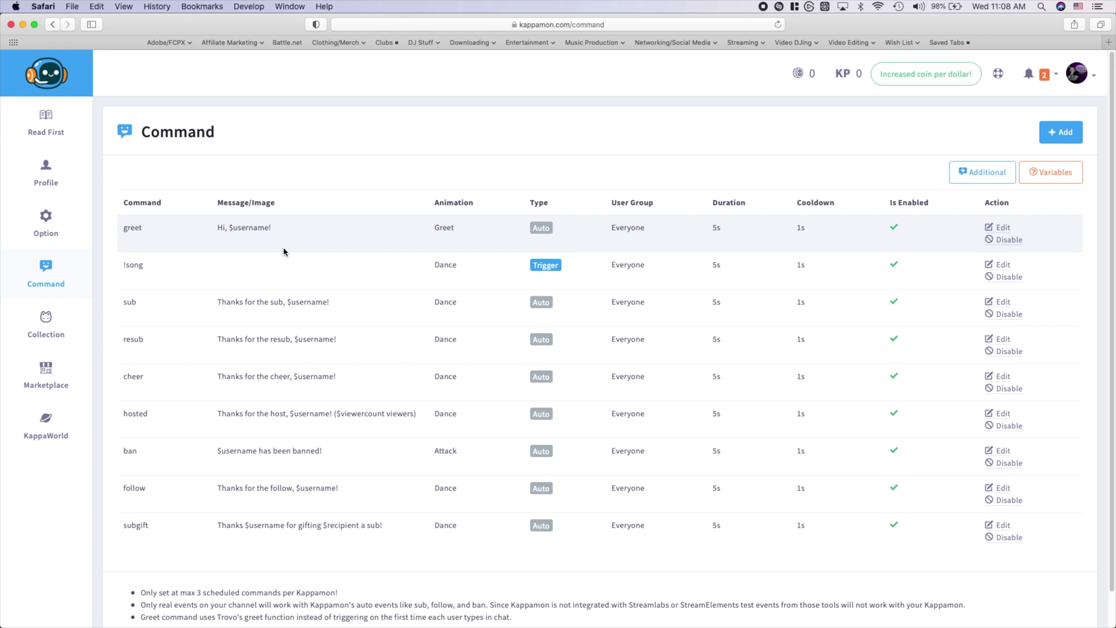
# Edit the greet command, moving through Message 2 and 3 to Image, then open a new tab
pyautogui.click(998, 227)
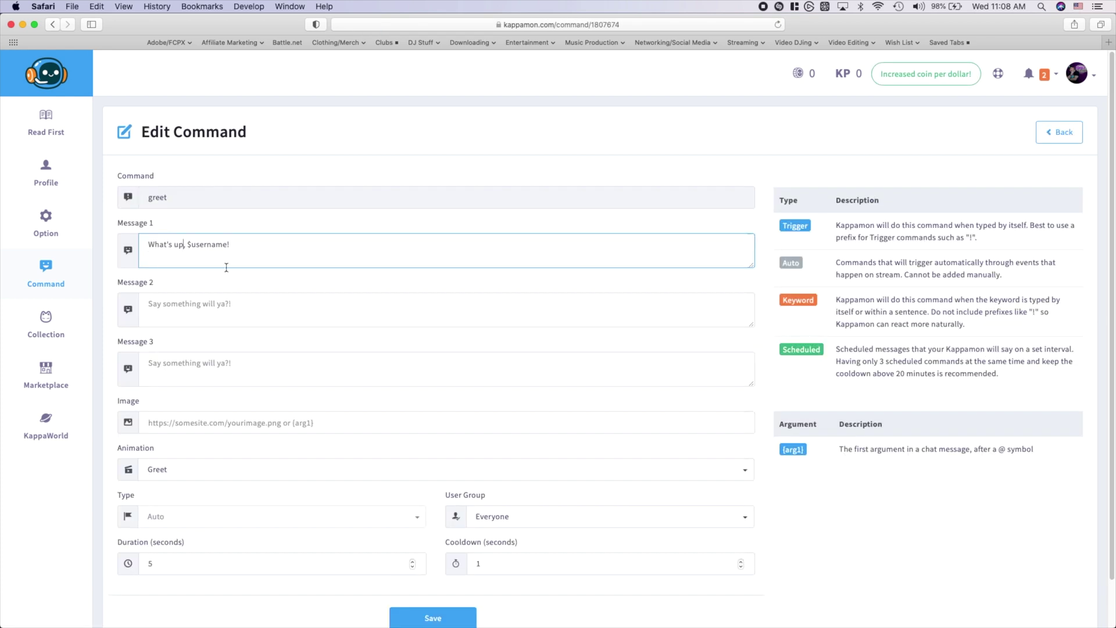
pyautogui.click(259, 310)
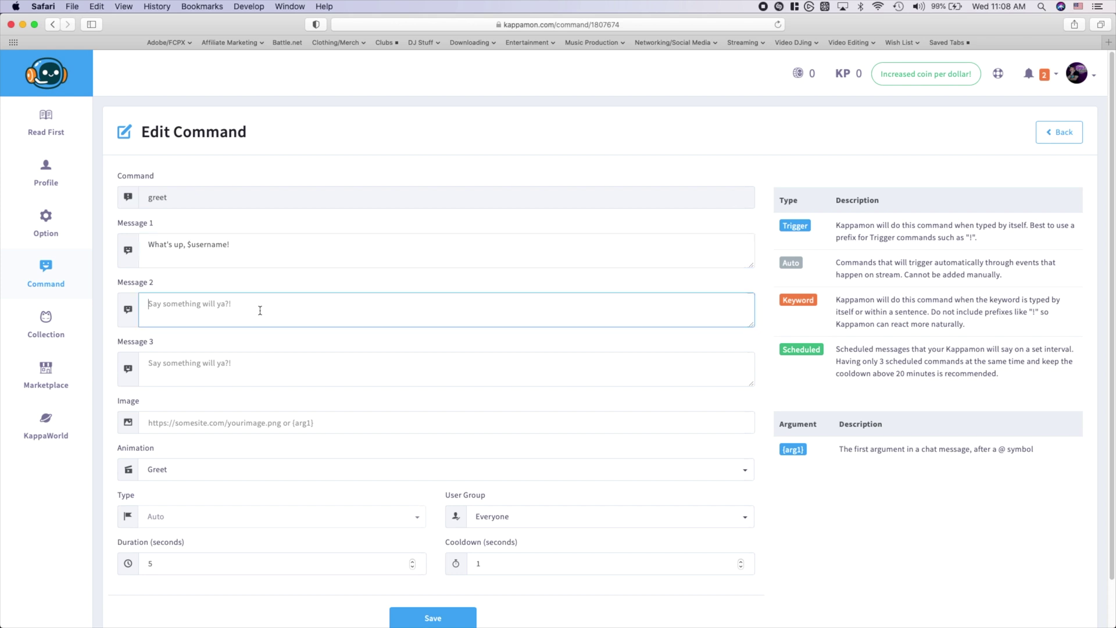
pyautogui.click(262, 366)
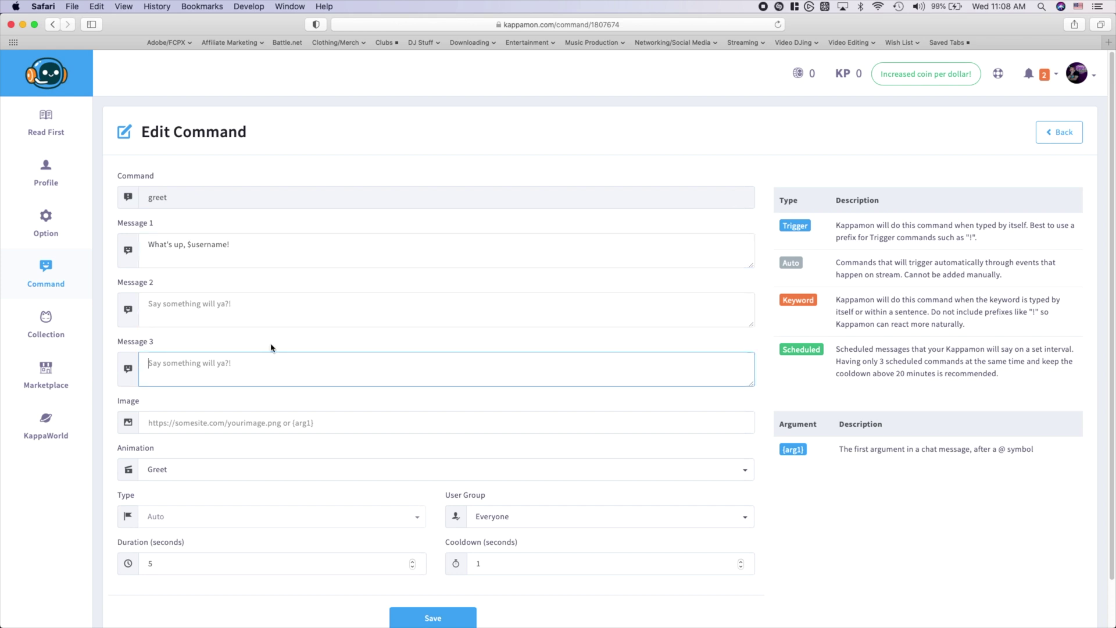
pyautogui.click(213, 424)
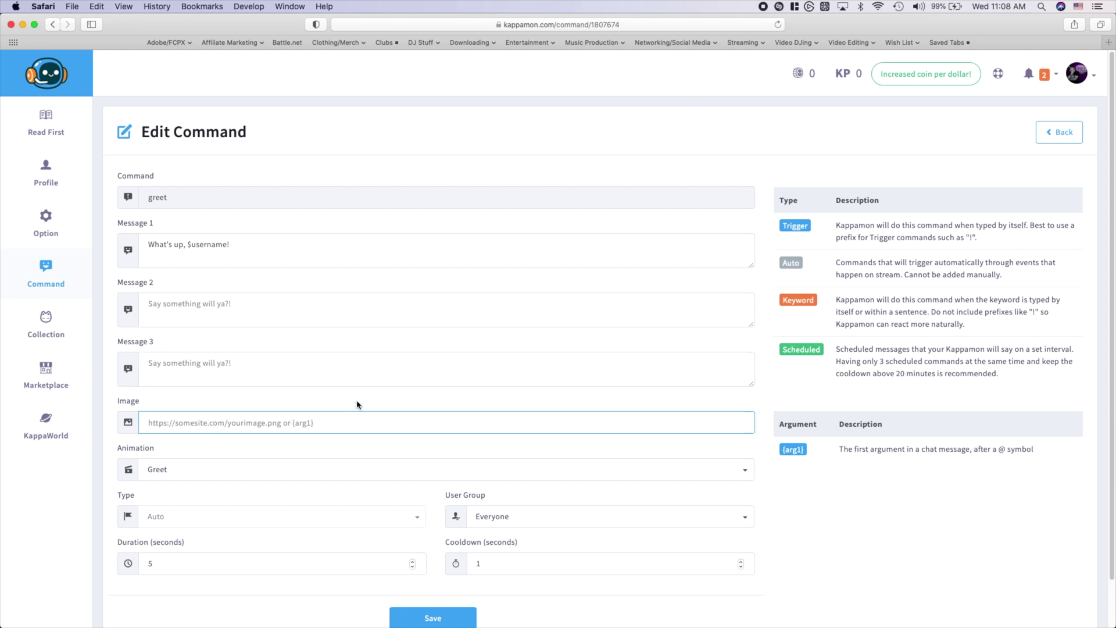
pyautogui.press('super+t')
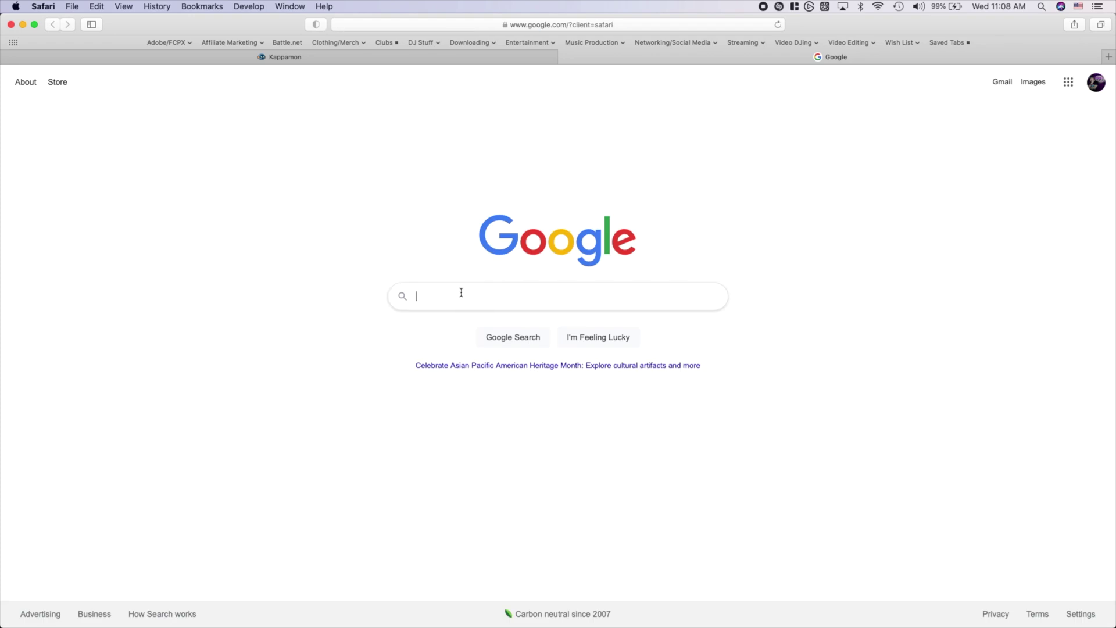
# Search Google for giphy and open the Giphy website
pyautogui.write('giphy')
pyautogui.press('Return')
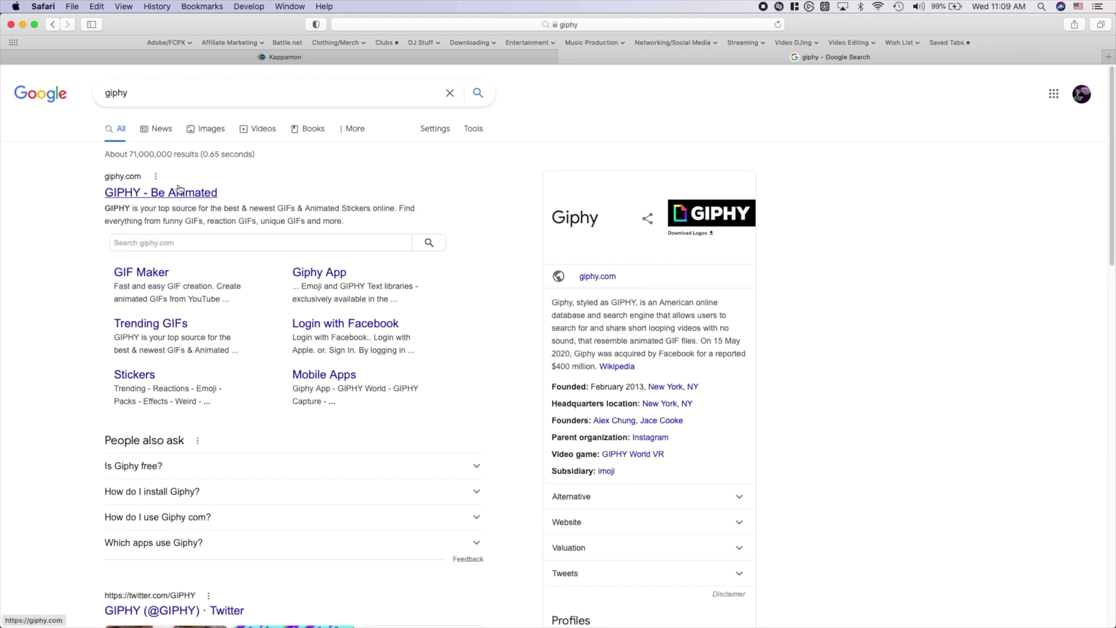
pyautogui.click(151, 187)
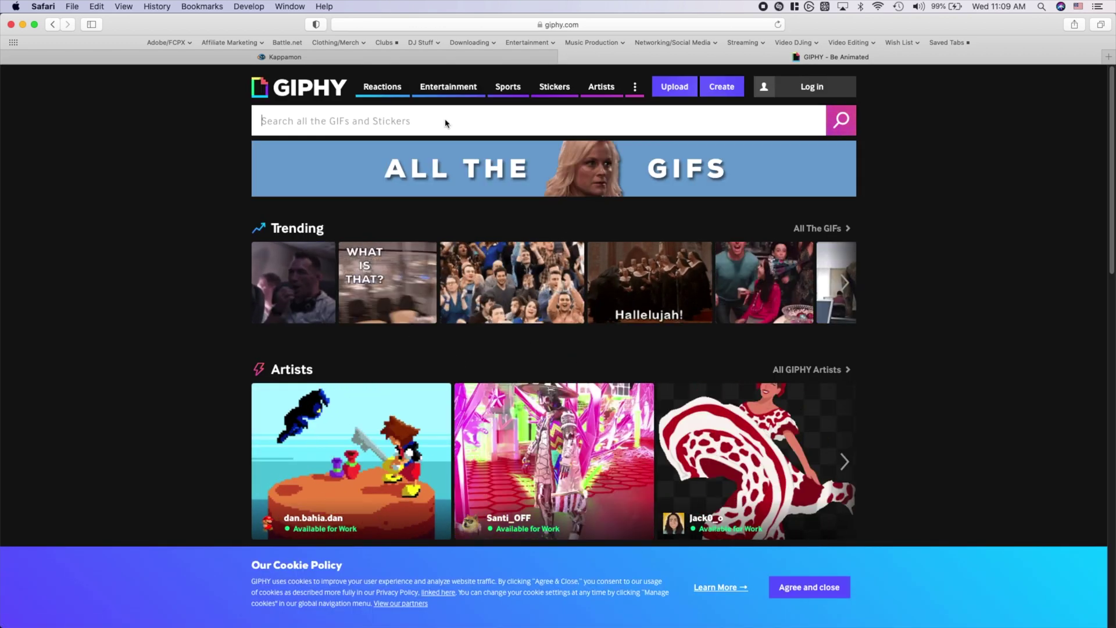
# Copy the image address of the Robin Williams Hello! GIF and return to Kappamon
pyautogui.click(445, 123)
pyautogui.write('hello')
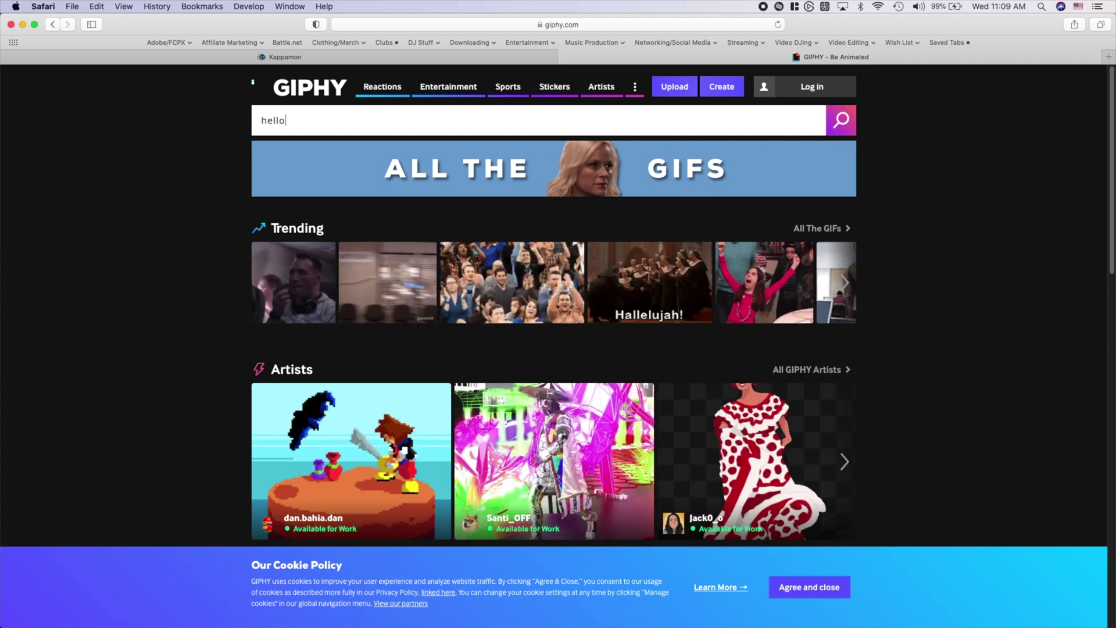
pyautogui.press('Return')
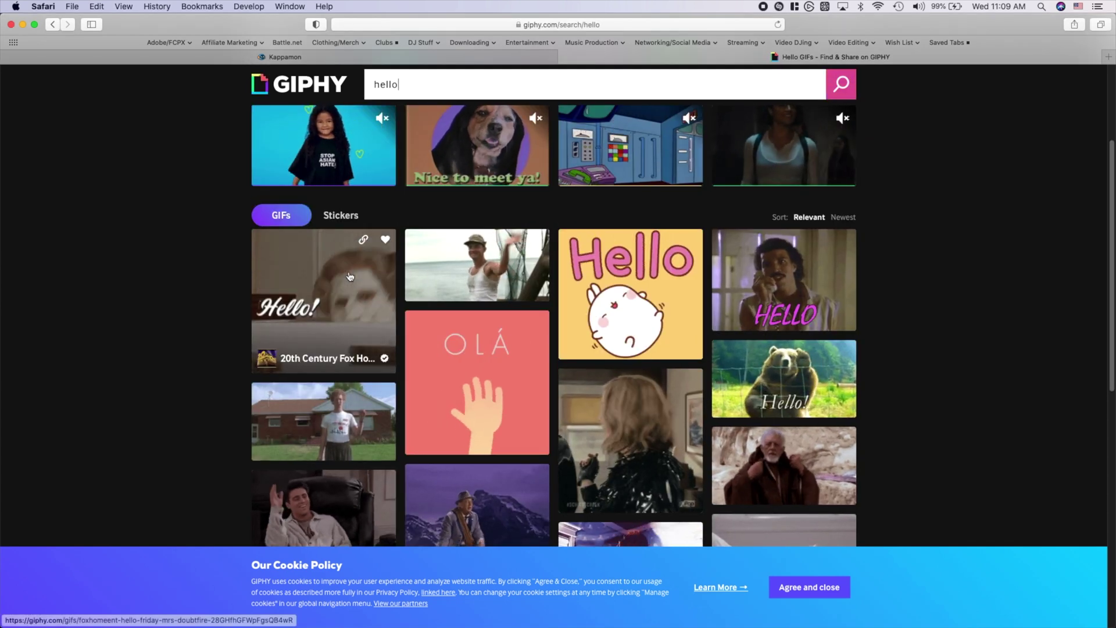
pyautogui.click(340, 278)
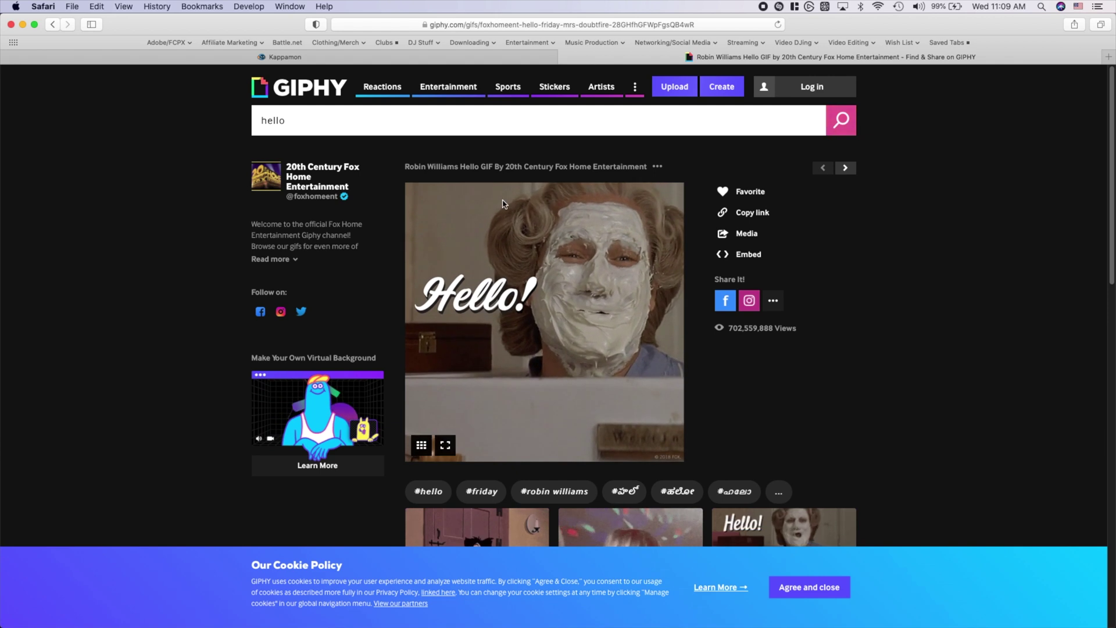
pyautogui.rightClick(559, 304)
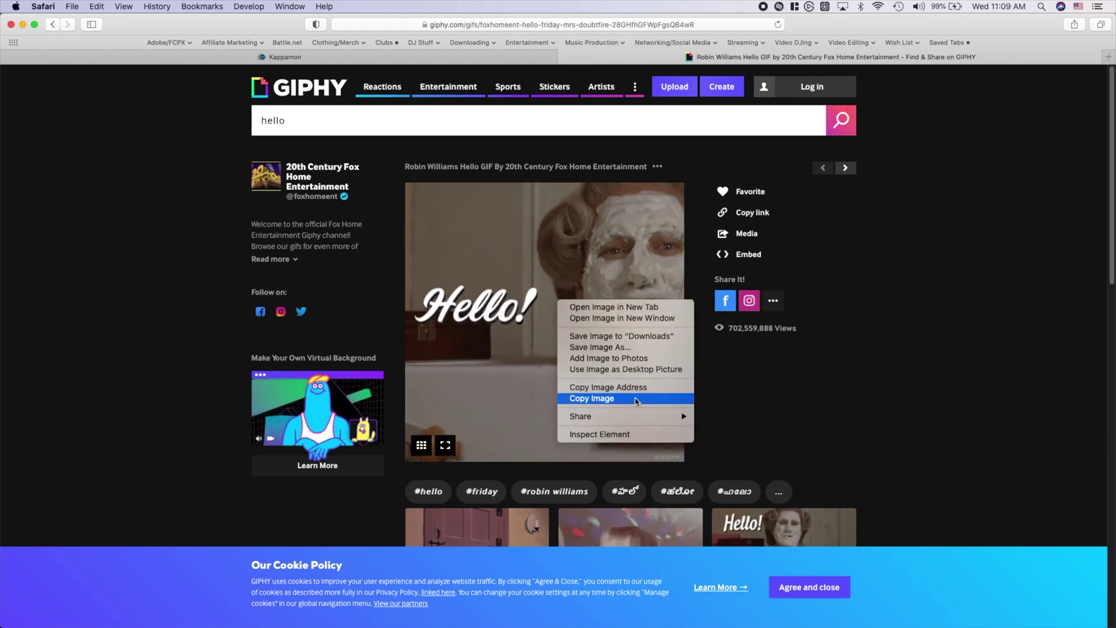
pyautogui.click(608, 387)
pyautogui.click(513, 57)
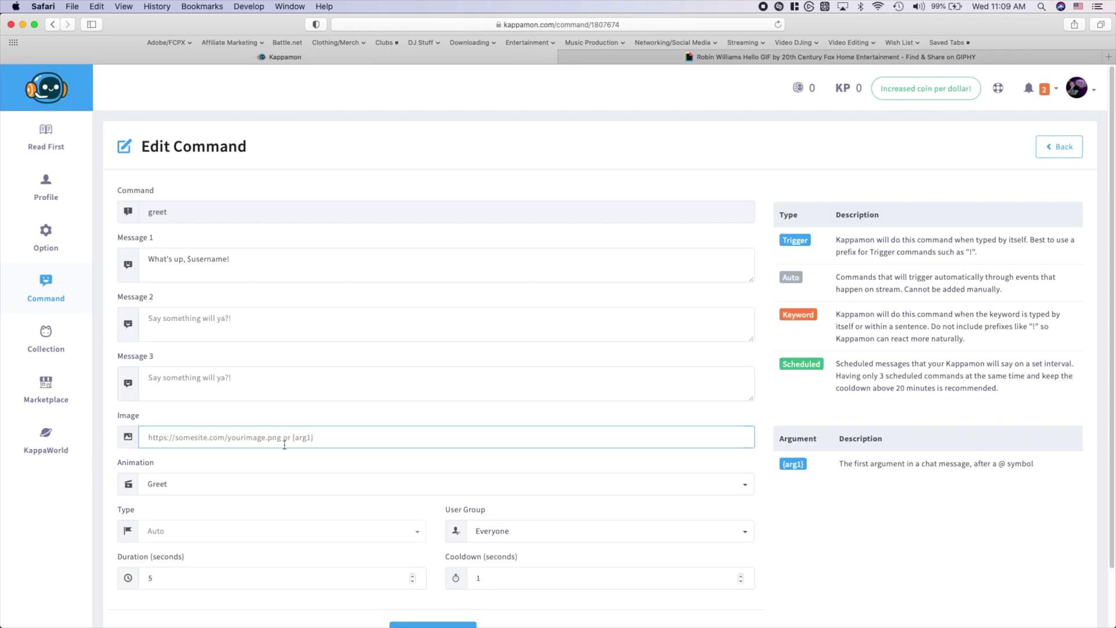
# Paste the Giphy link as greet's image, keep Greet animation, Everyone and 1s cooldown, and save
pyautogui.press('super+v')
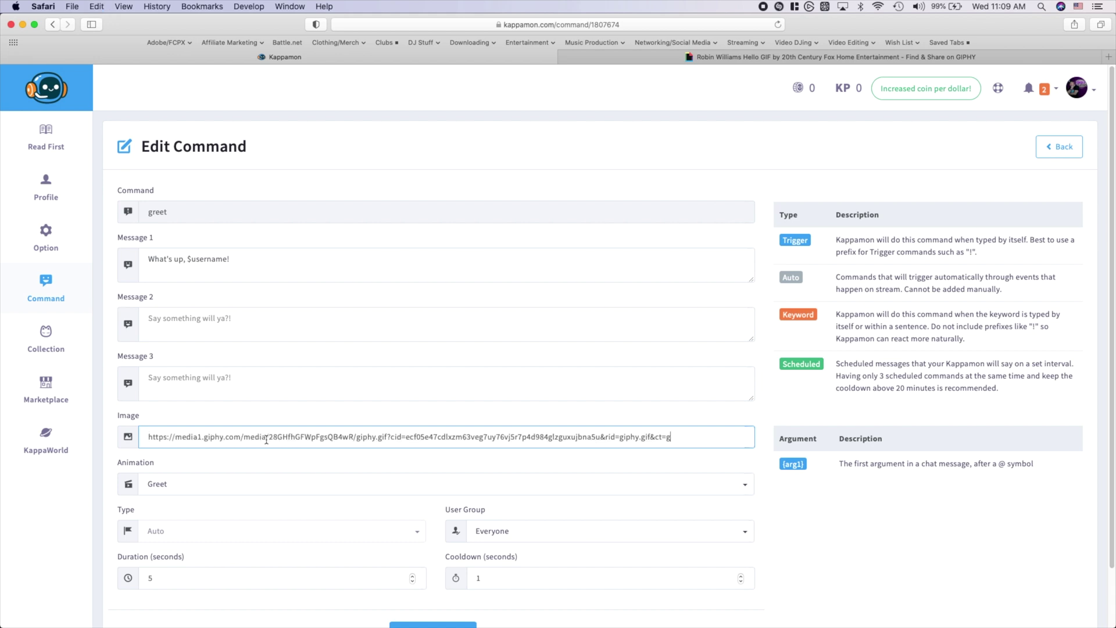
pyautogui.click(221, 486)
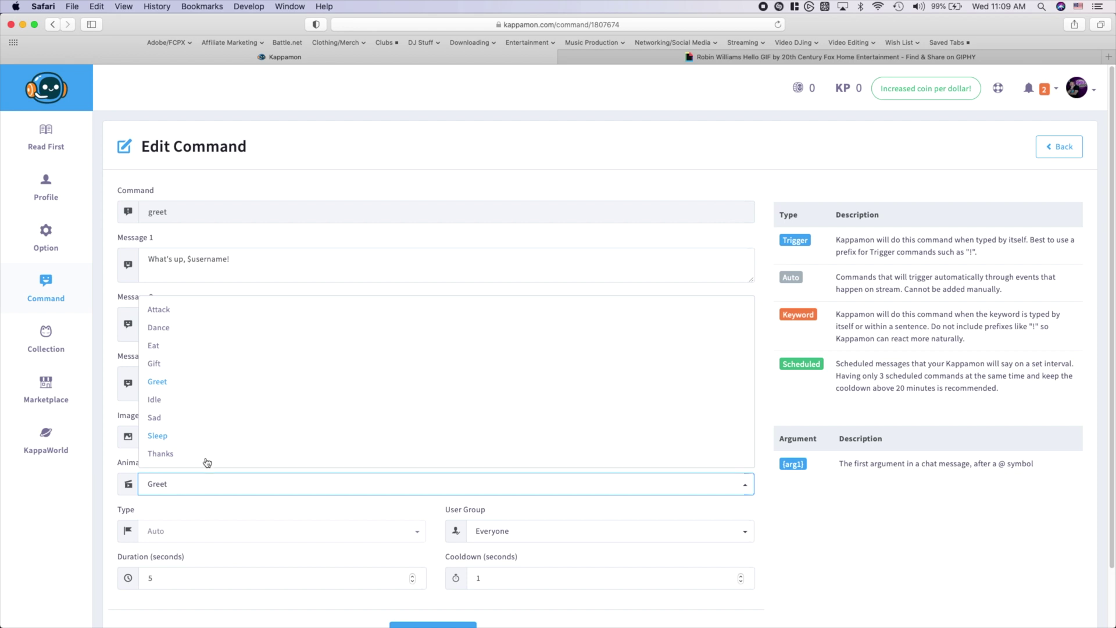
pyautogui.click(206, 503)
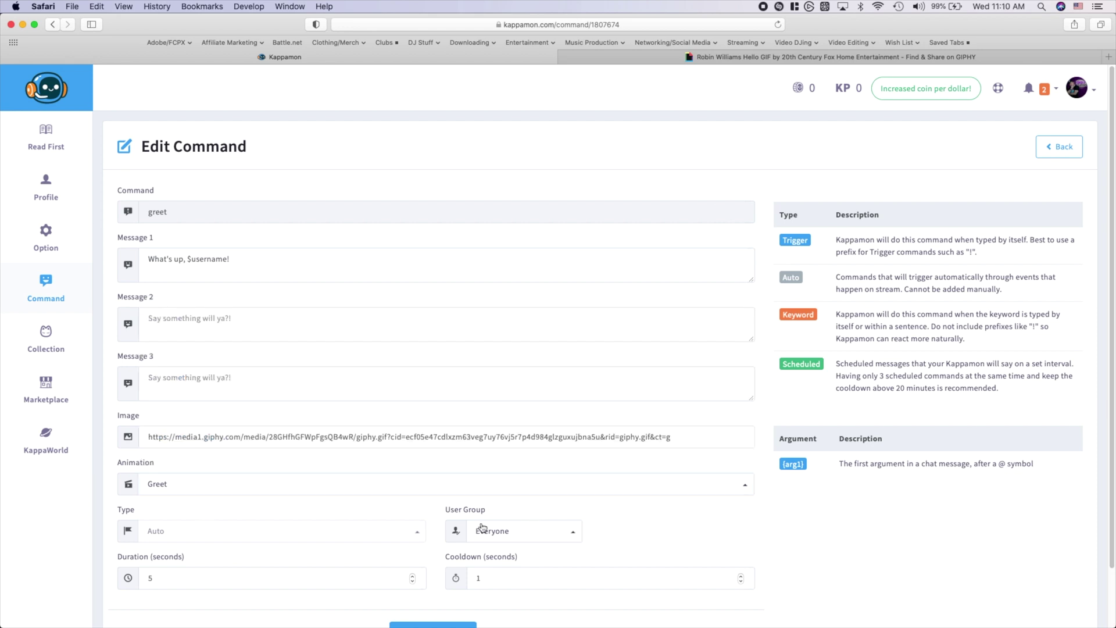
pyautogui.click(550, 534)
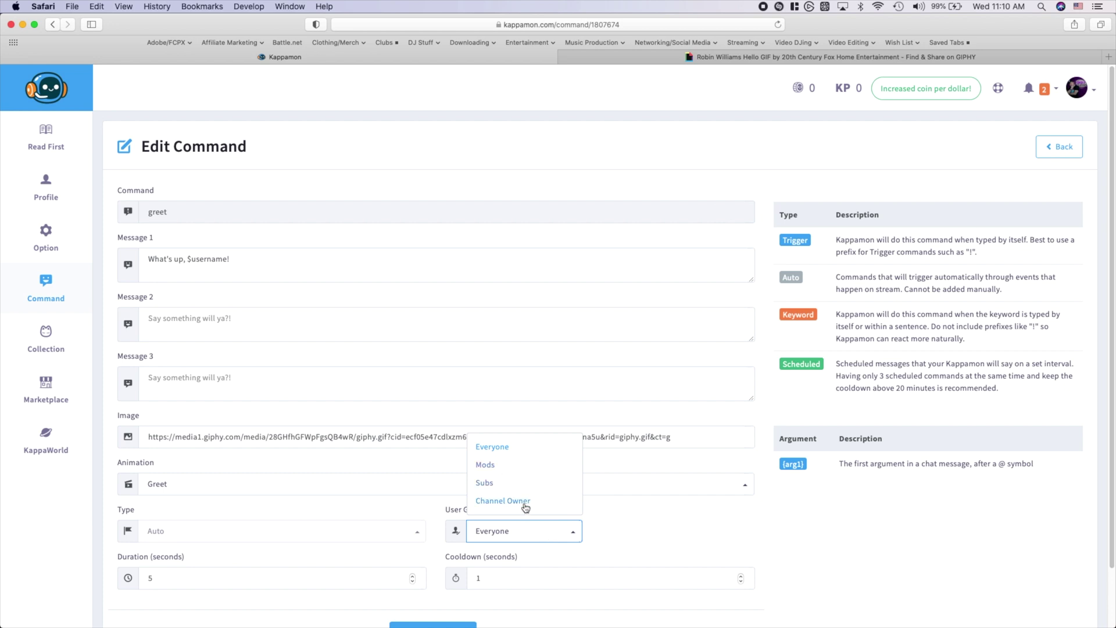
pyautogui.click(436, 512)
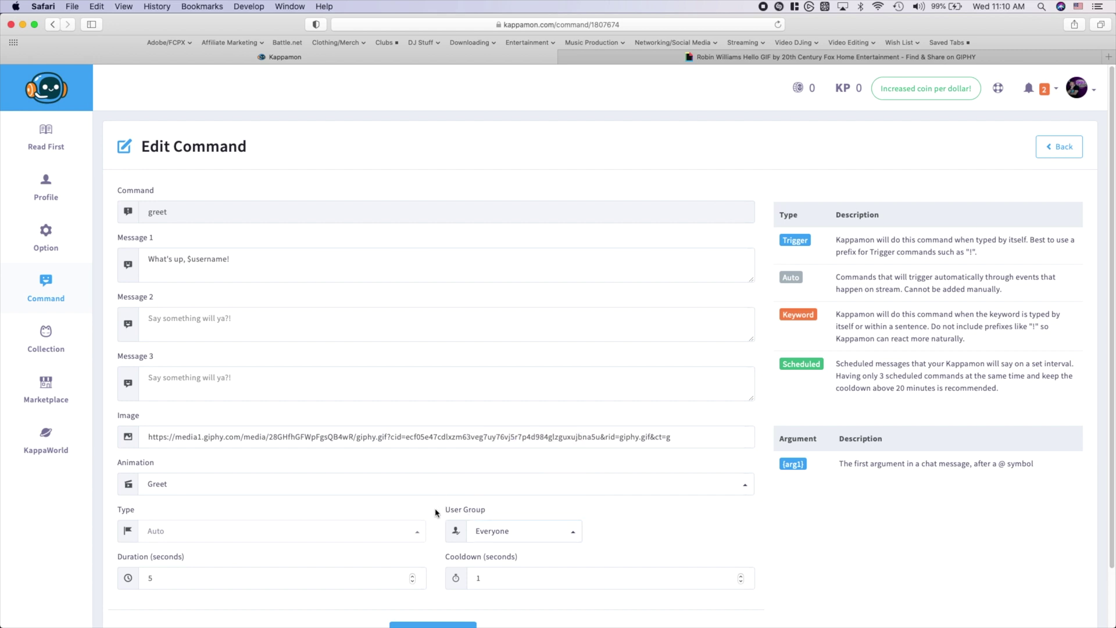
pyautogui.scroll(-2, 383, 507)
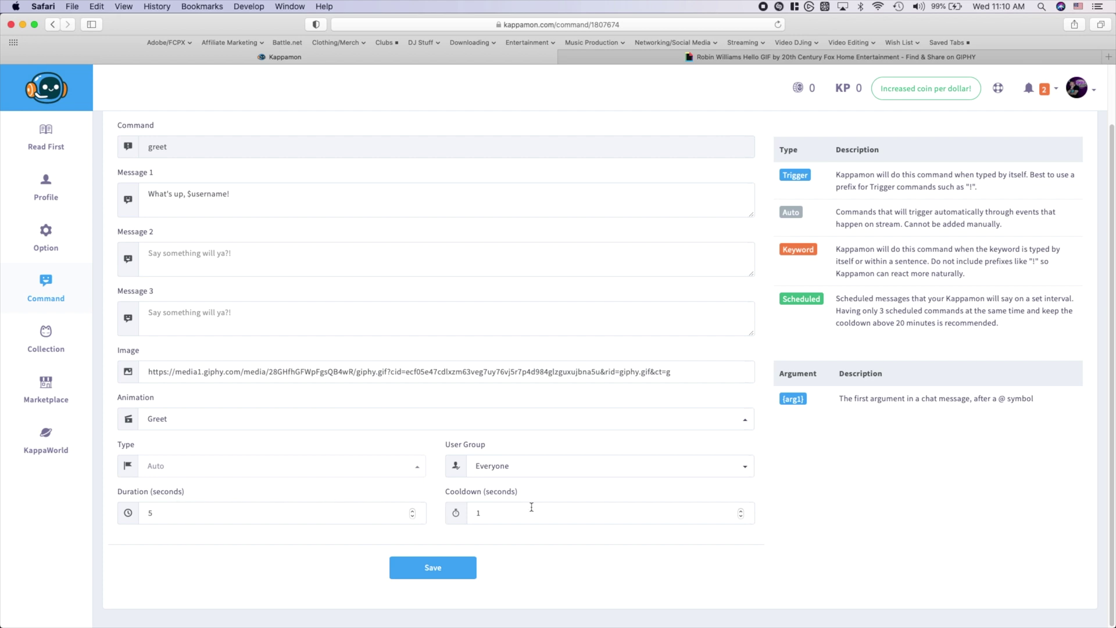
pyautogui.click(493, 510)
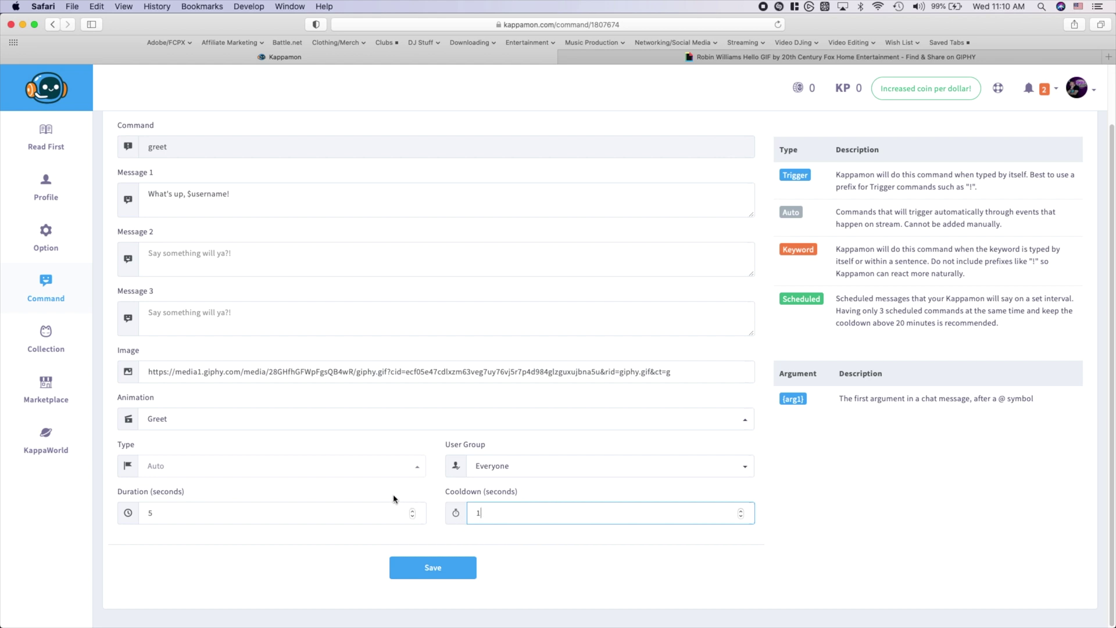
pyautogui.click(433, 570)
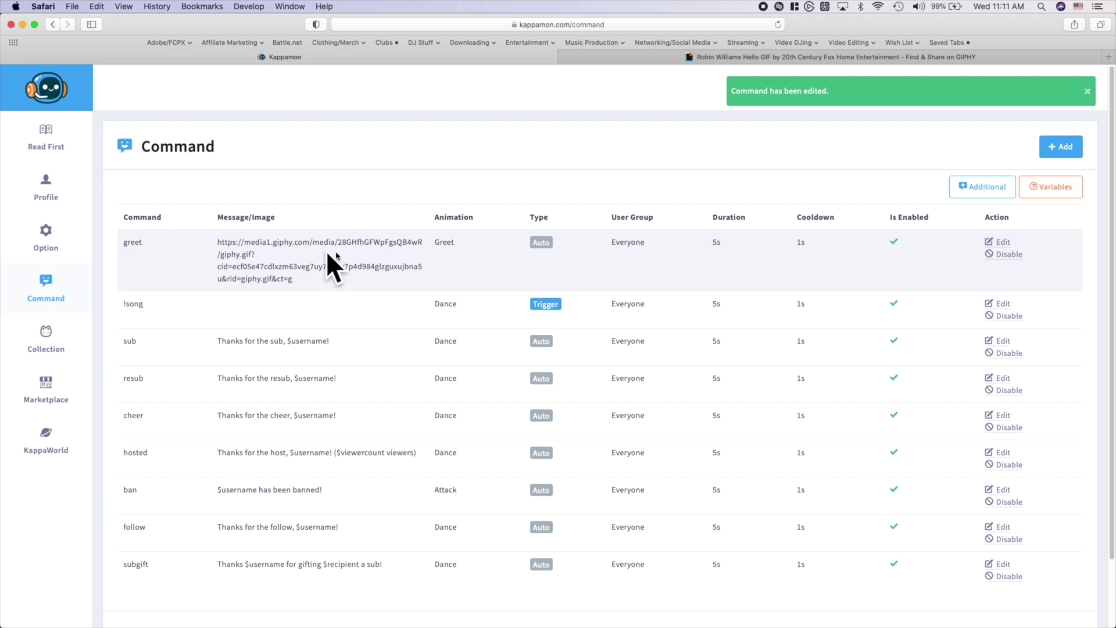
# Scroll through the KappaWorld updates, then go to the Profile page
pyautogui.click(45, 440)
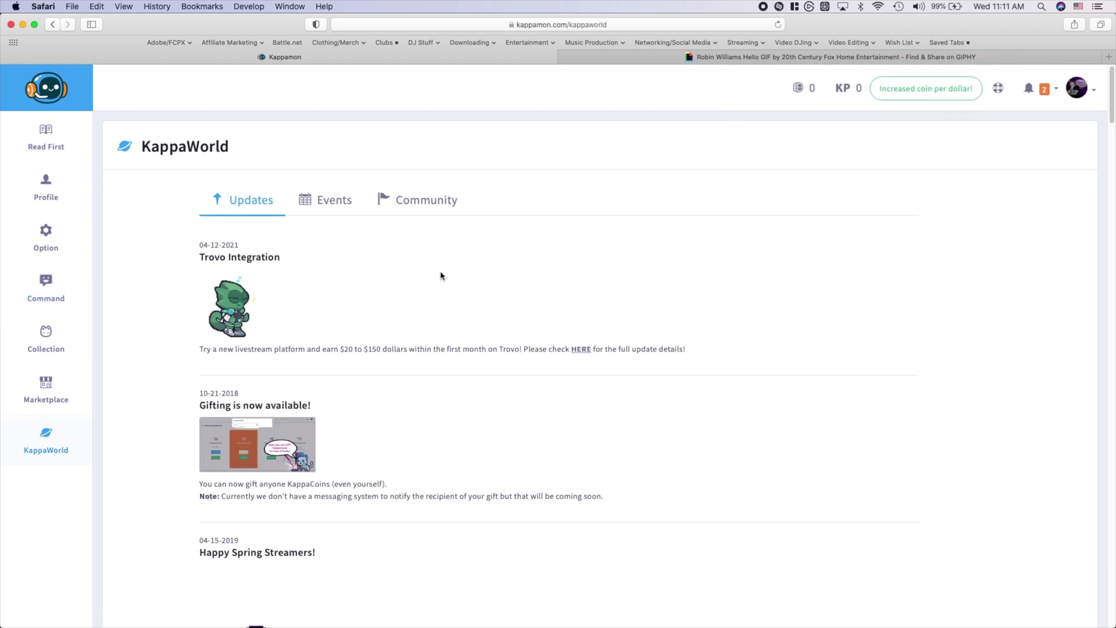
pyautogui.scroll(-6, 441, 278)
pyautogui.scroll(-7, 440, 276)
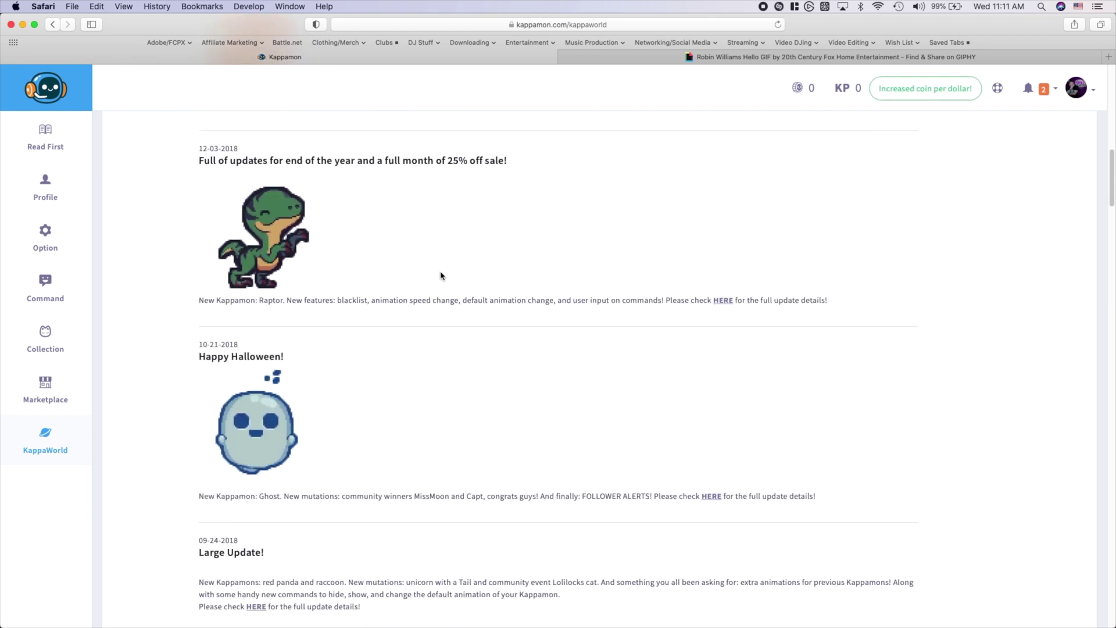
pyautogui.scroll(11, 440, 276)
pyautogui.scroll(3, 440, 276)
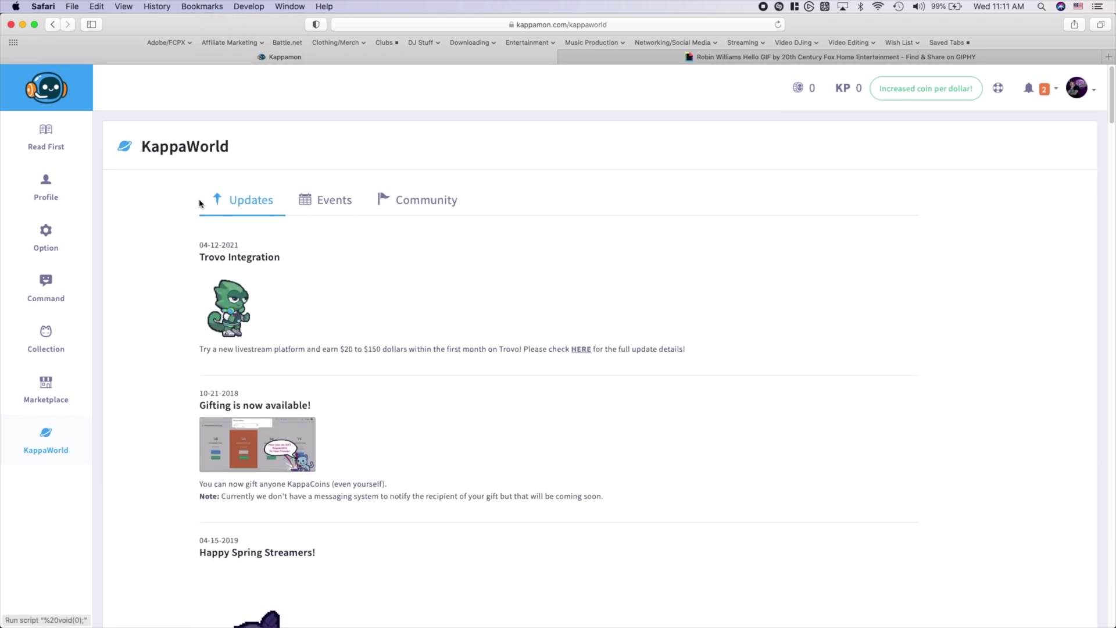
pyautogui.click(47, 186)
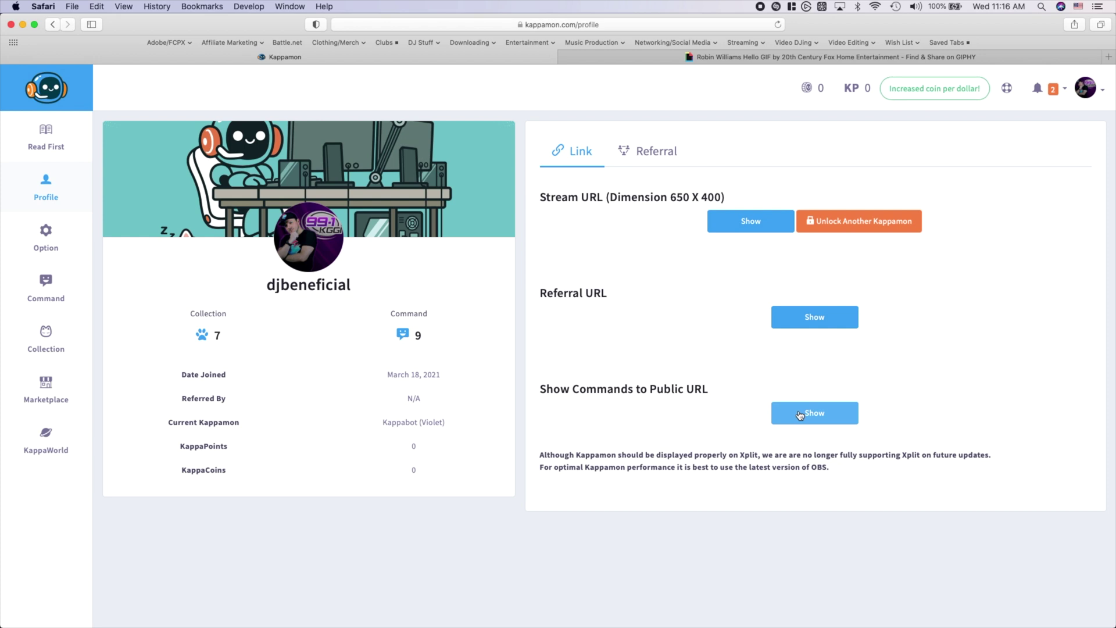
pyautogui.click(784, 407)
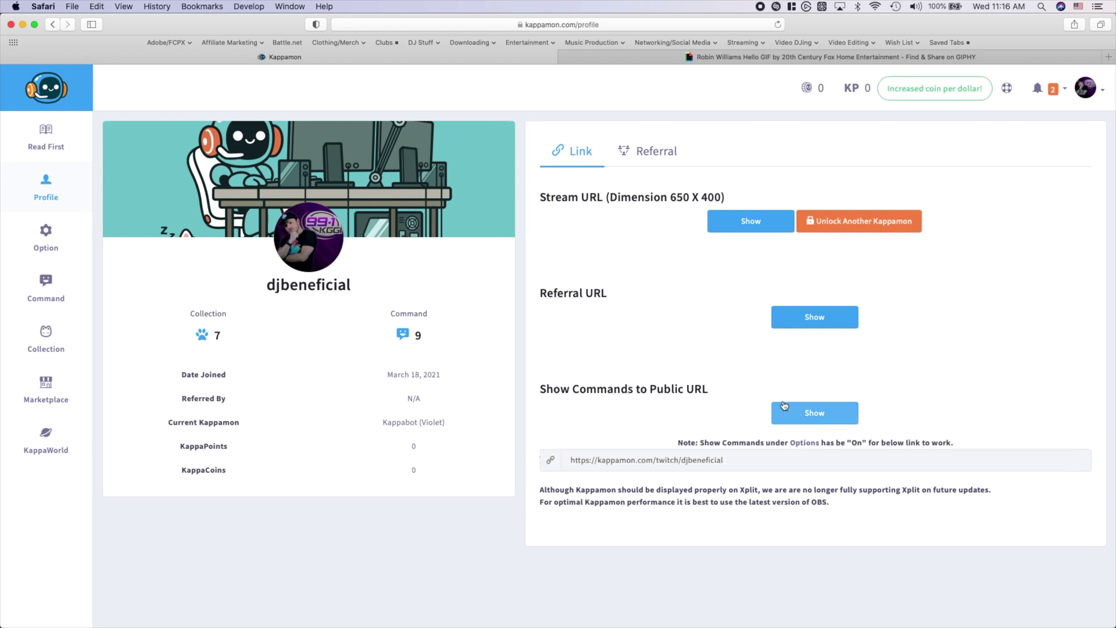
pyautogui.tripleClick(731, 462)
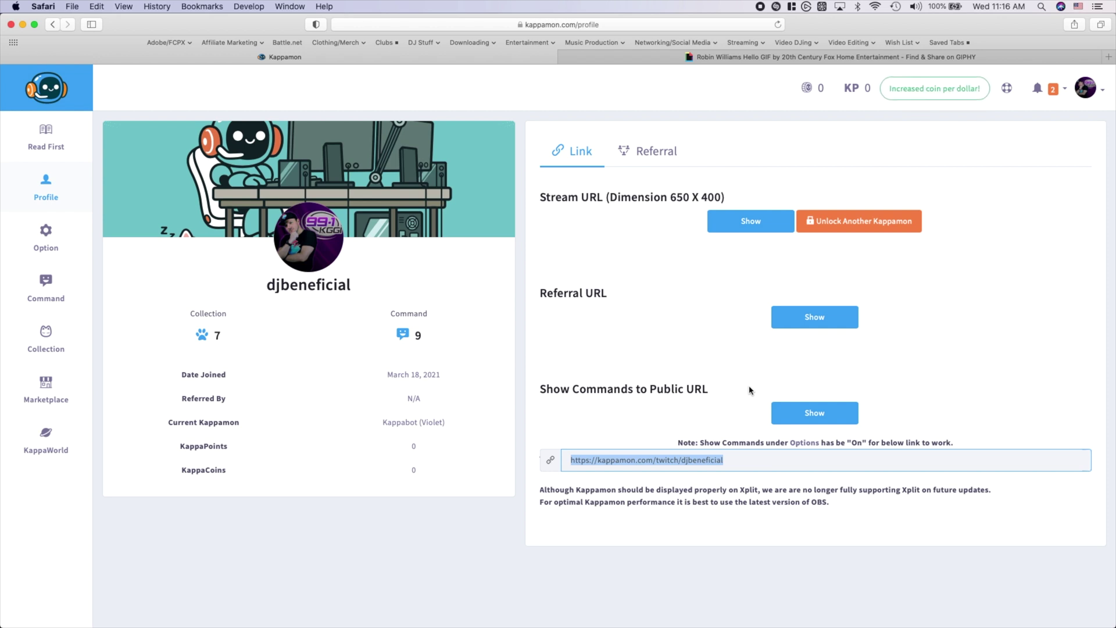
pyautogui.click(814, 413)
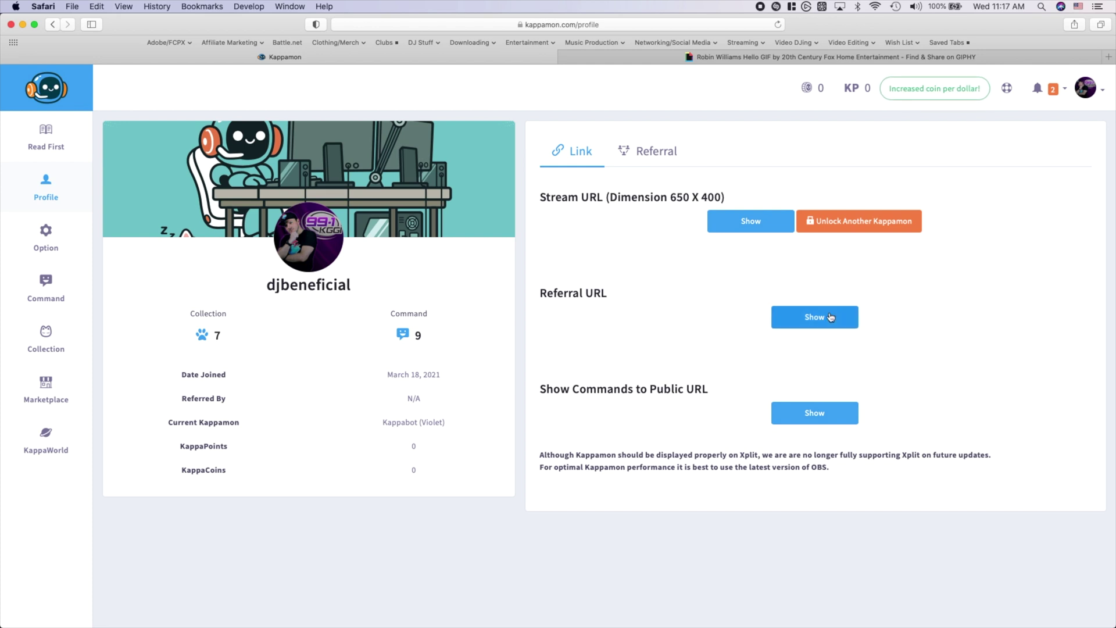
pyautogui.click(779, 317)
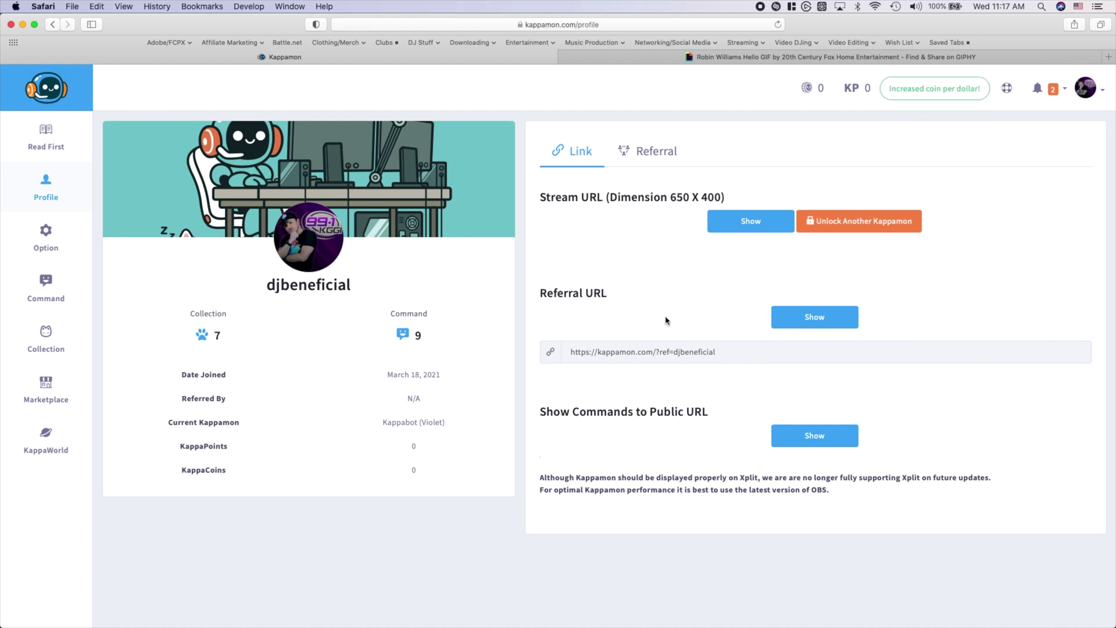
pyautogui.click(781, 317)
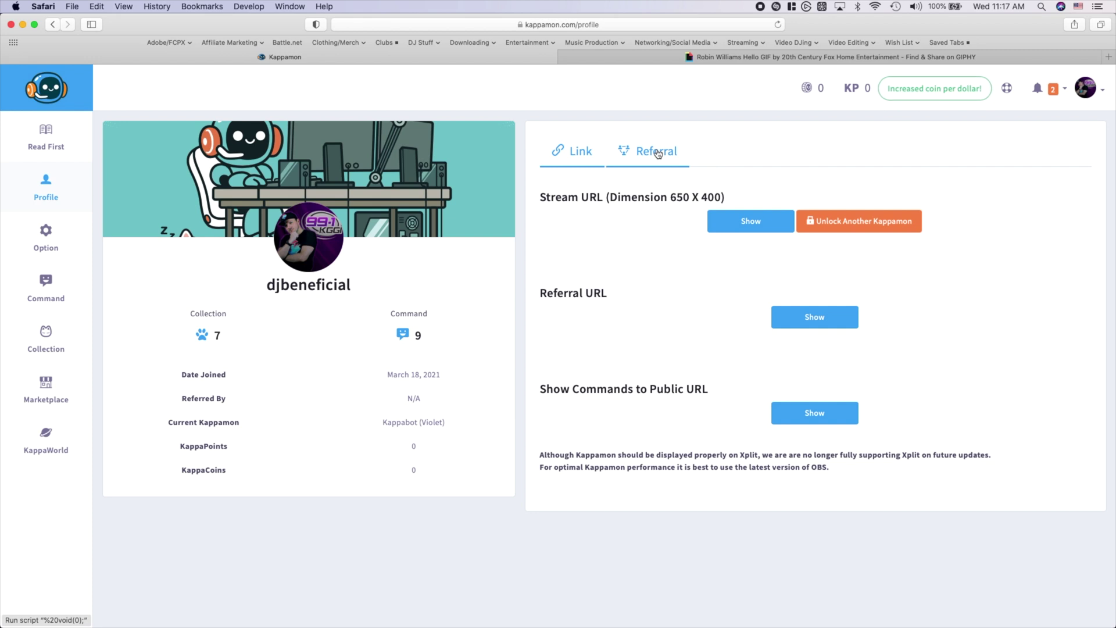
pyautogui.click(657, 154)
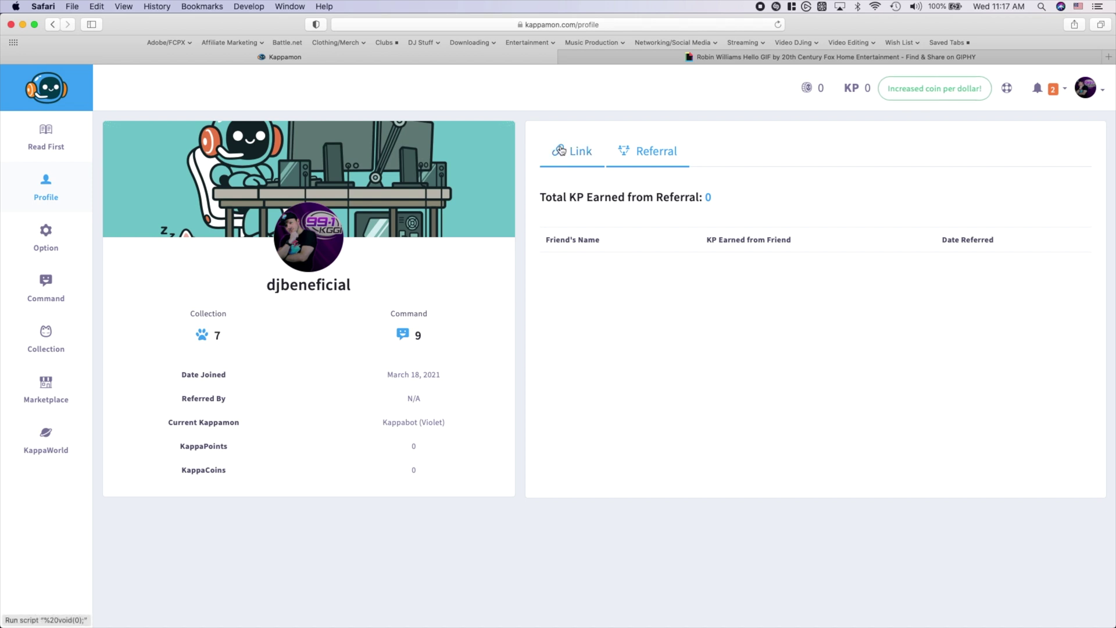
pyautogui.click(561, 151)
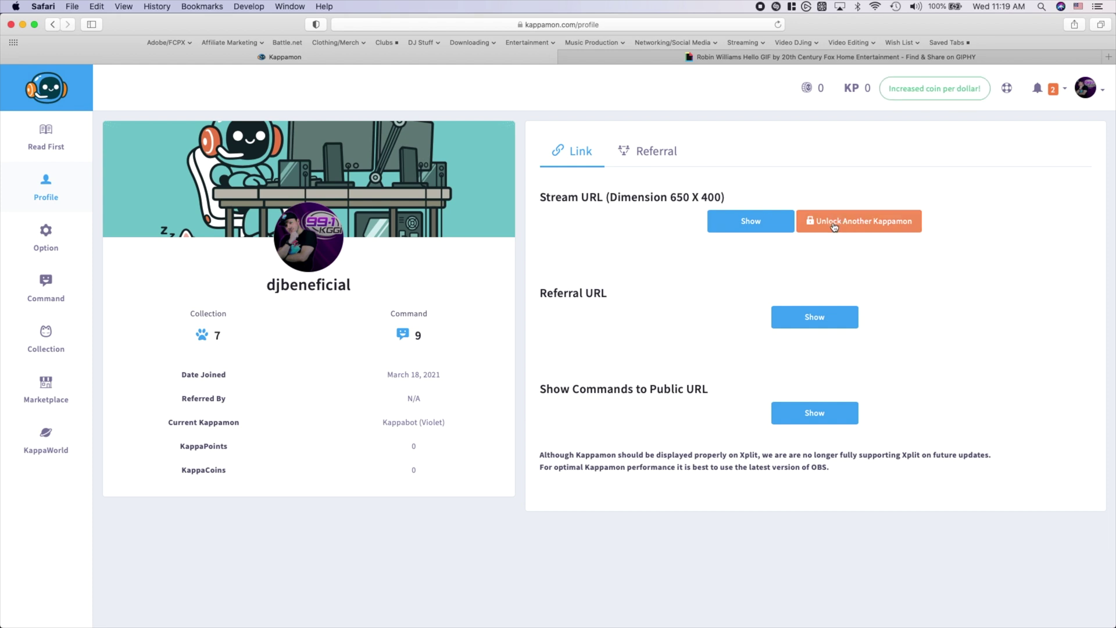
pyautogui.click(840, 228)
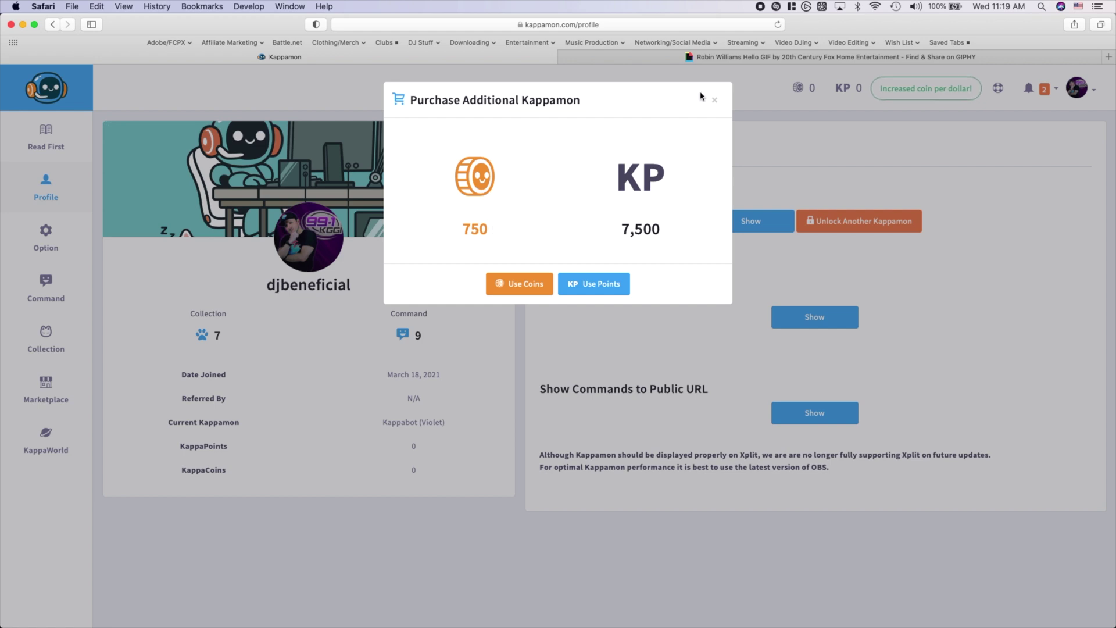
# Close the Unlock Another Kappamon purchase offer and show the private Stream URL
pyautogui.click(715, 100)
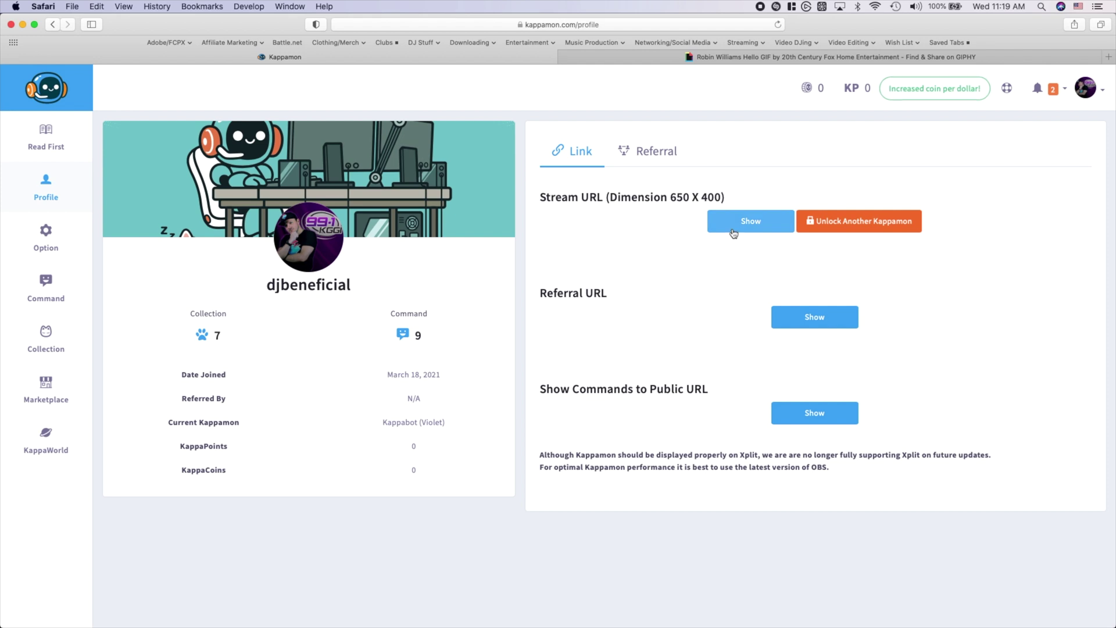
pyautogui.click(734, 231)
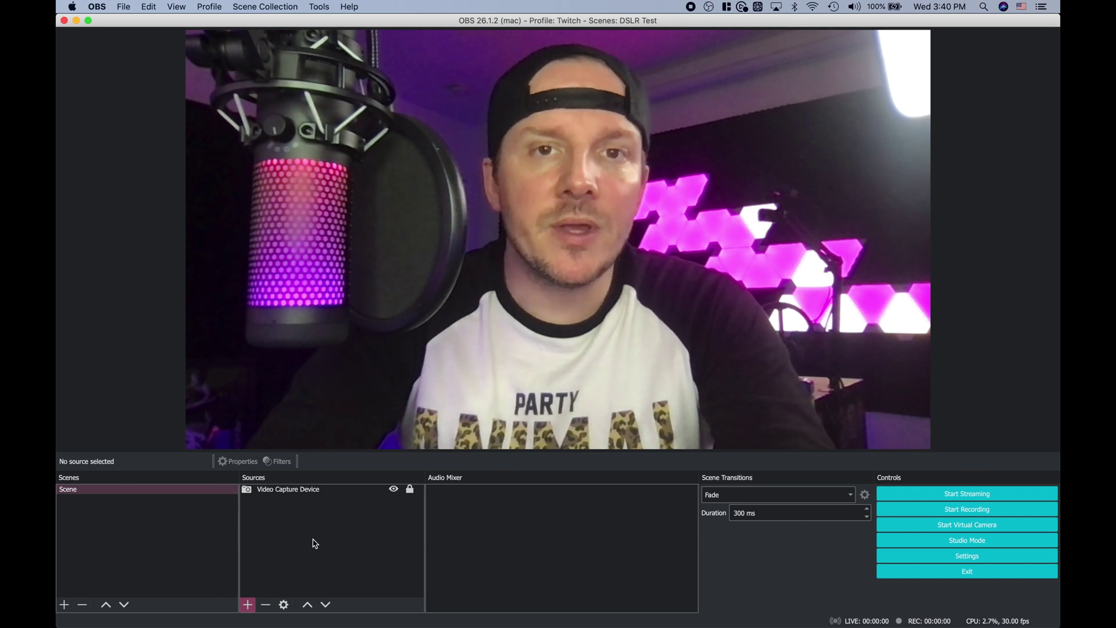
# Add a new Browser source to the scene named 'kappamon'
pyautogui.click(248, 605)
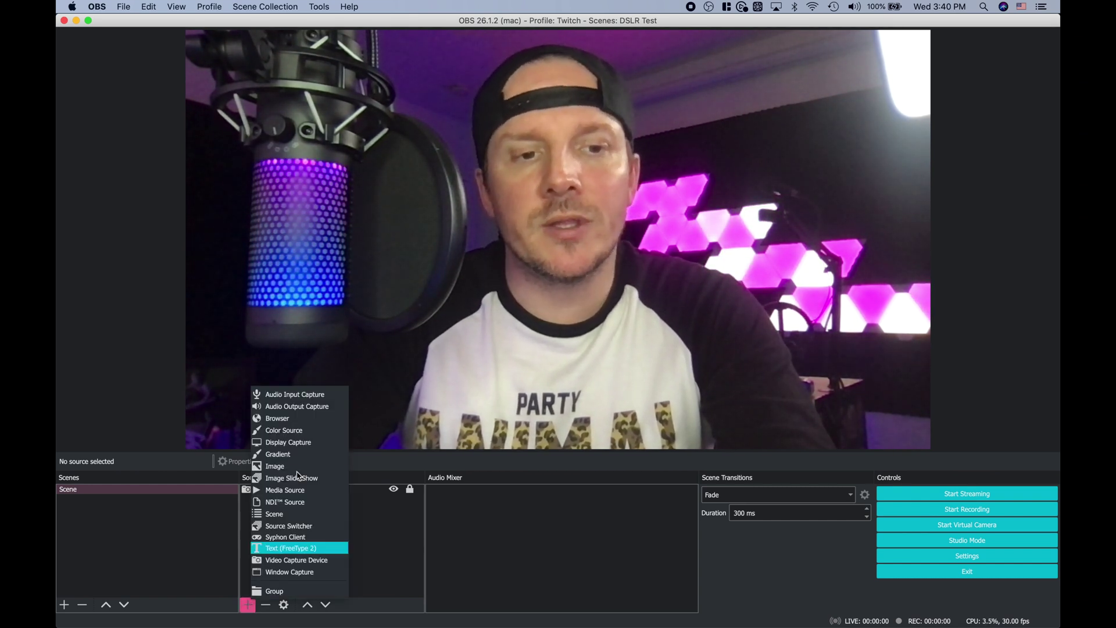
pyautogui.click(284, 418)
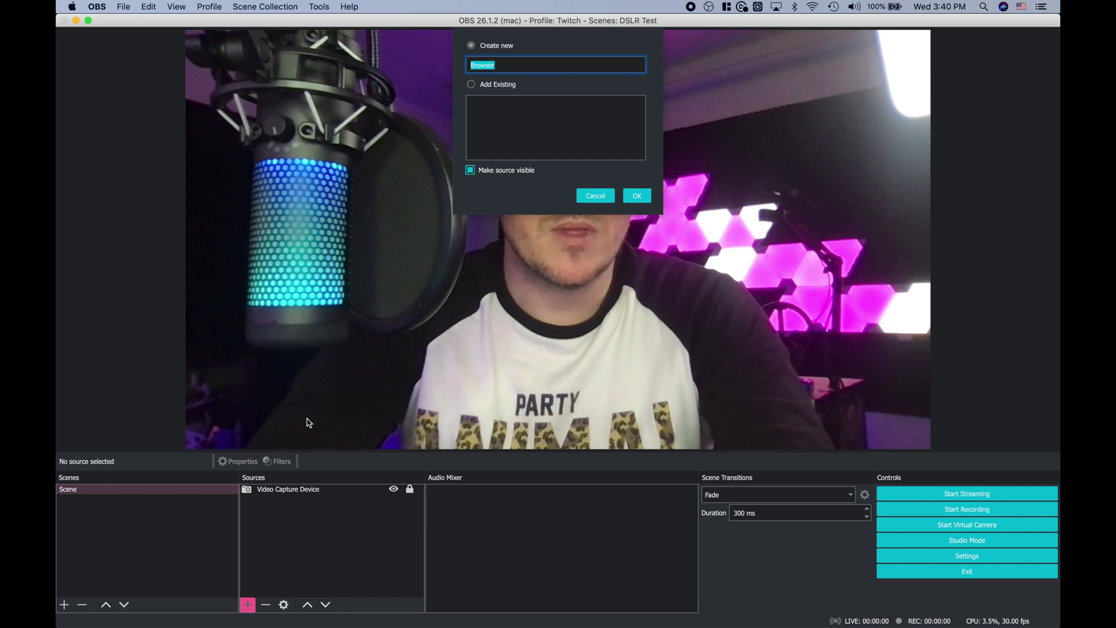
pyautogui.write('kappa')
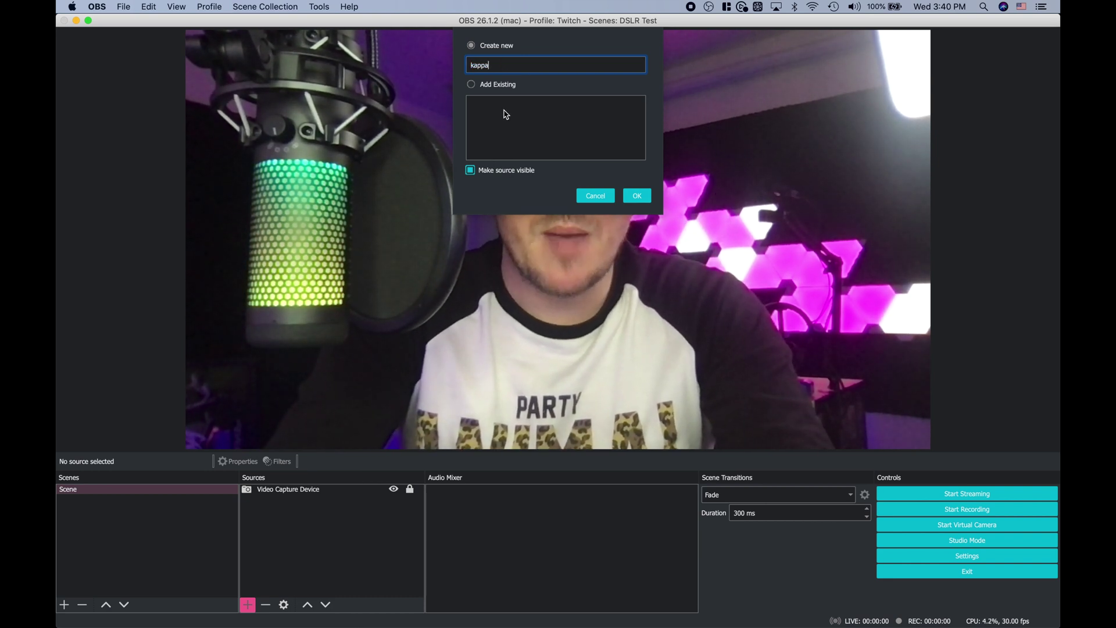
pyautogui.write('mon')
pyautogui.press('Return')
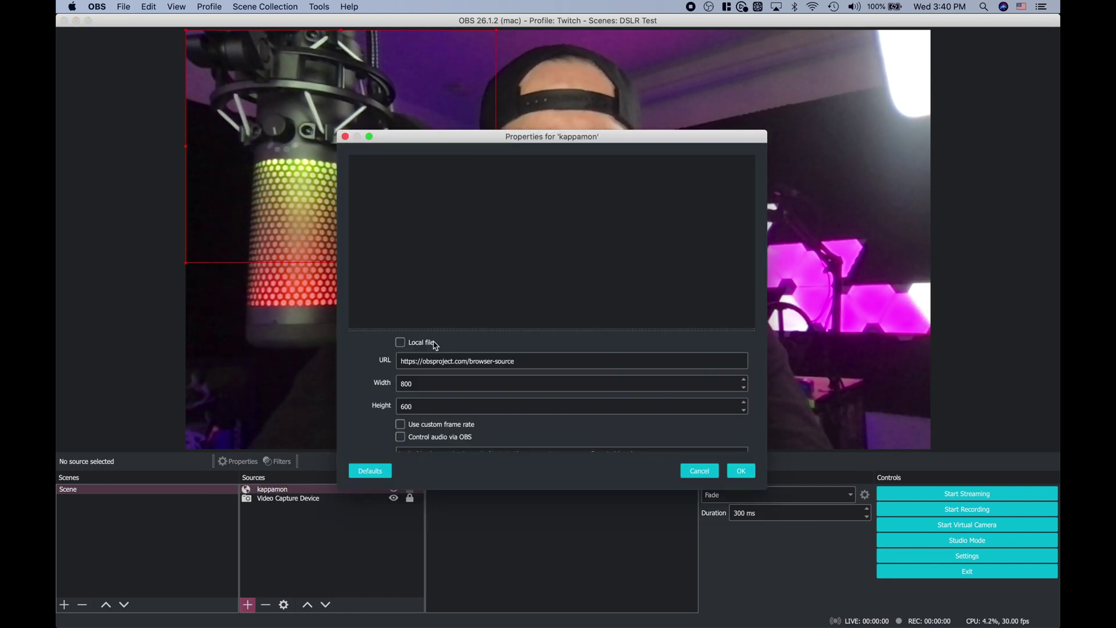
# Point it at the pasted Kappamon stream URL with width 650, shutting down when not visible
pyautogui.tripleClick(434, 360)
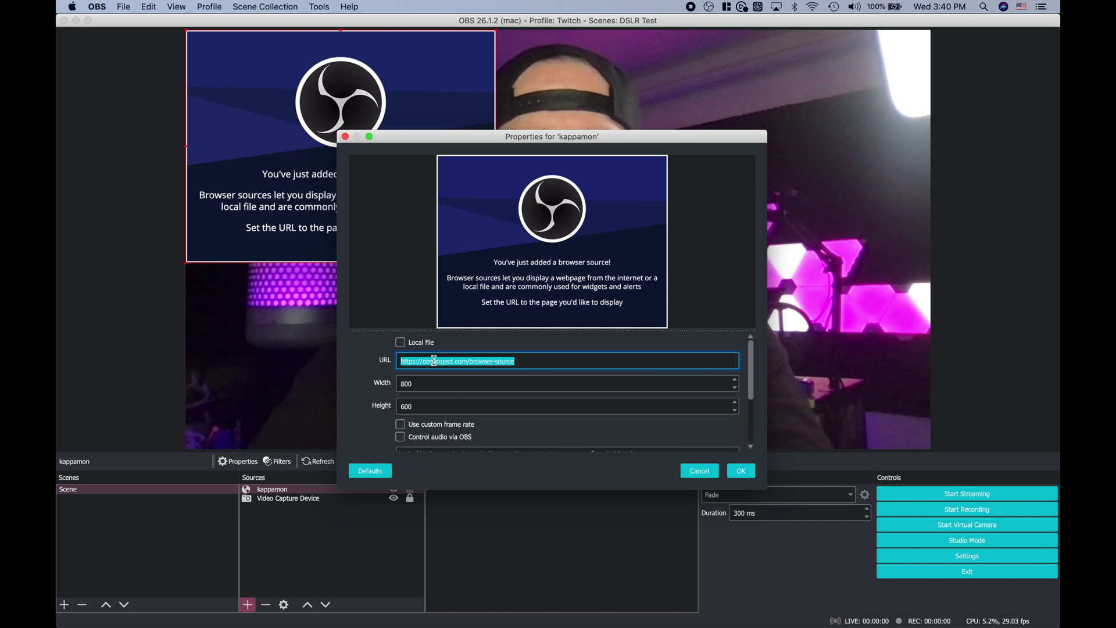
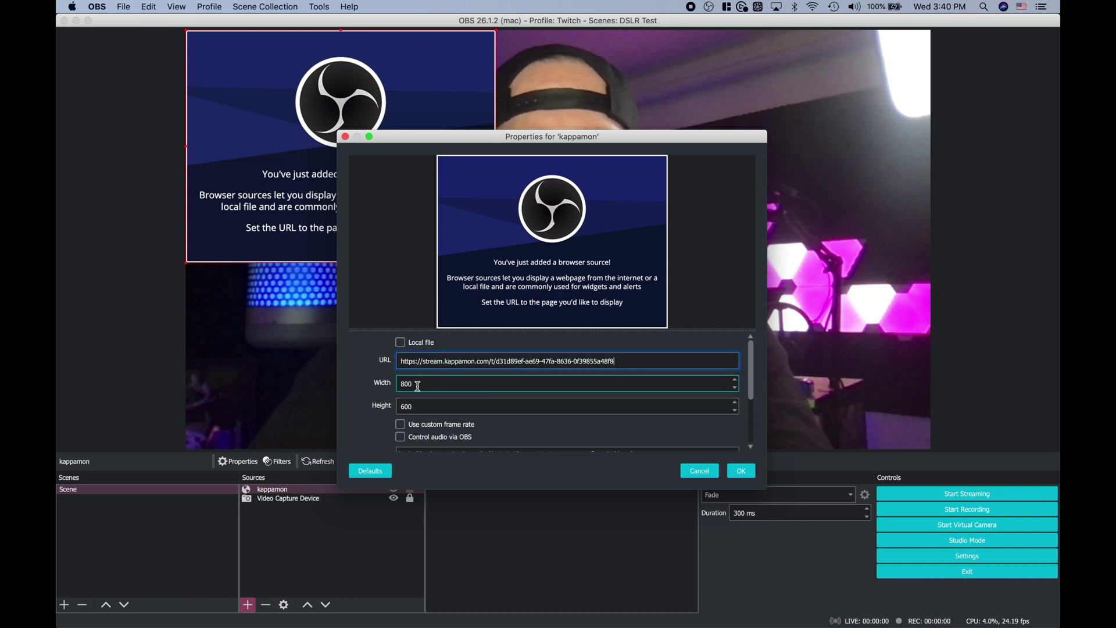
pyautogui.doubleClick(417, 385)
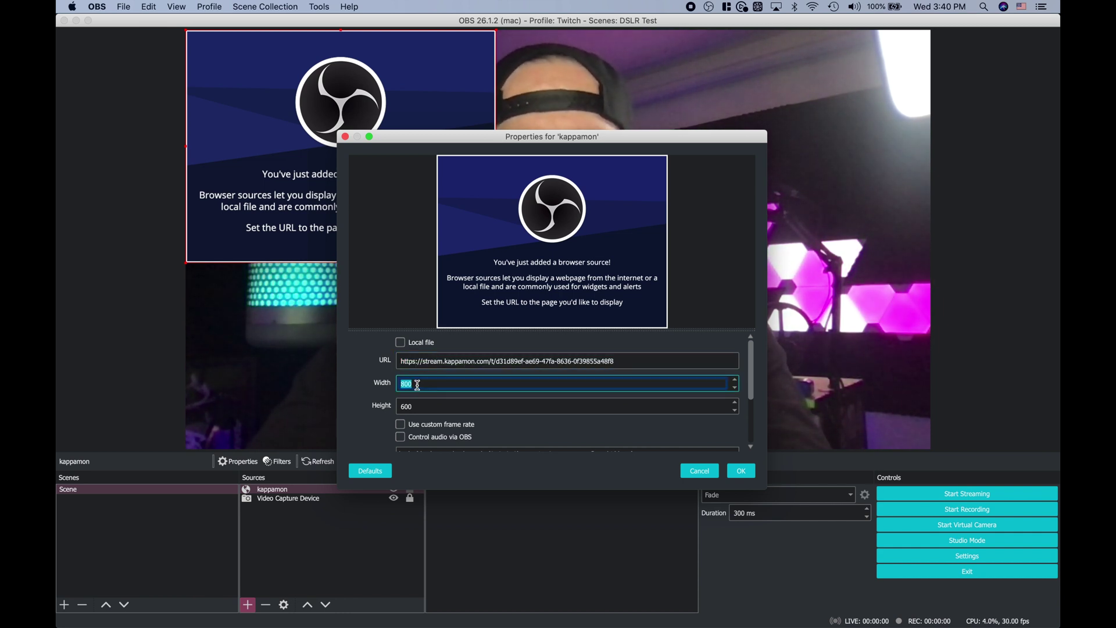
pyautogui.write('650')
pyautogui.press('Tab')
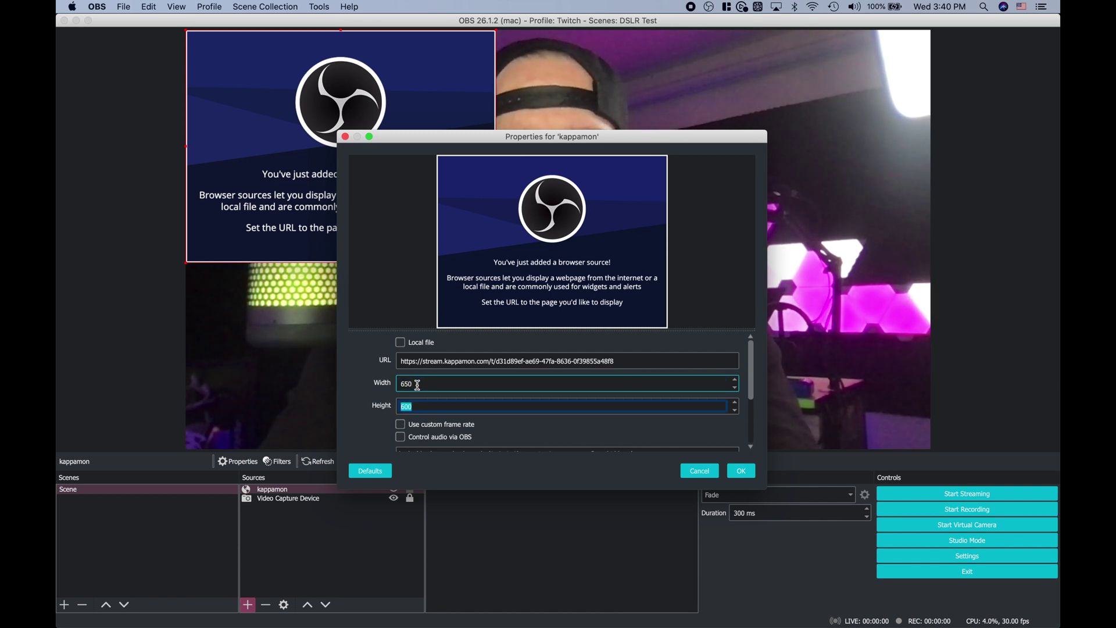
pyautogui.scroll(-3, 387, 400)
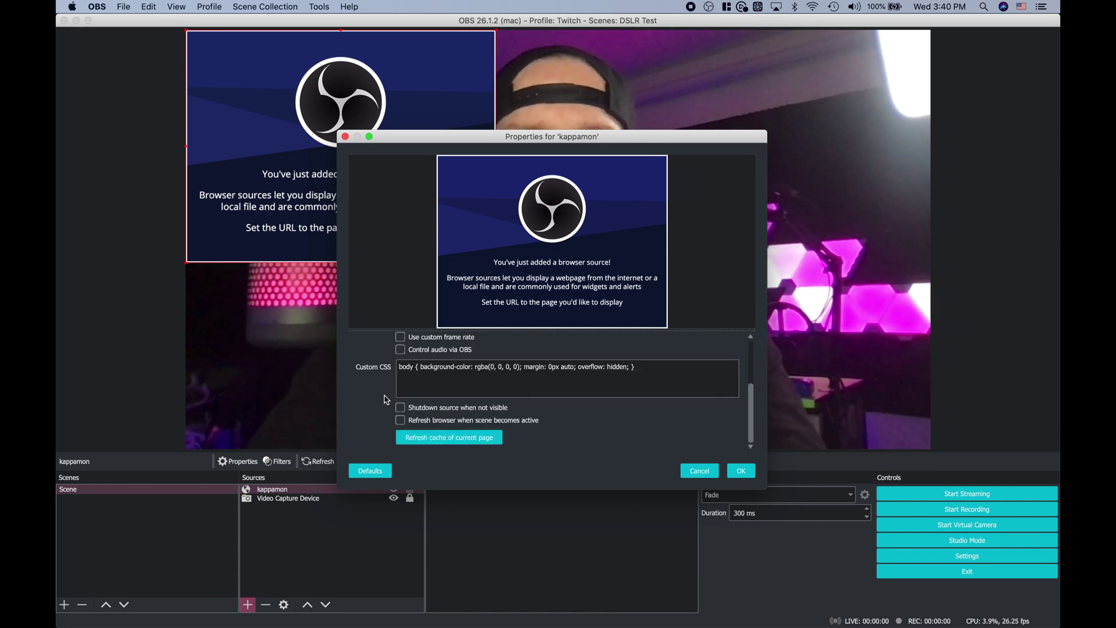
pyautogui.click(399, 408)
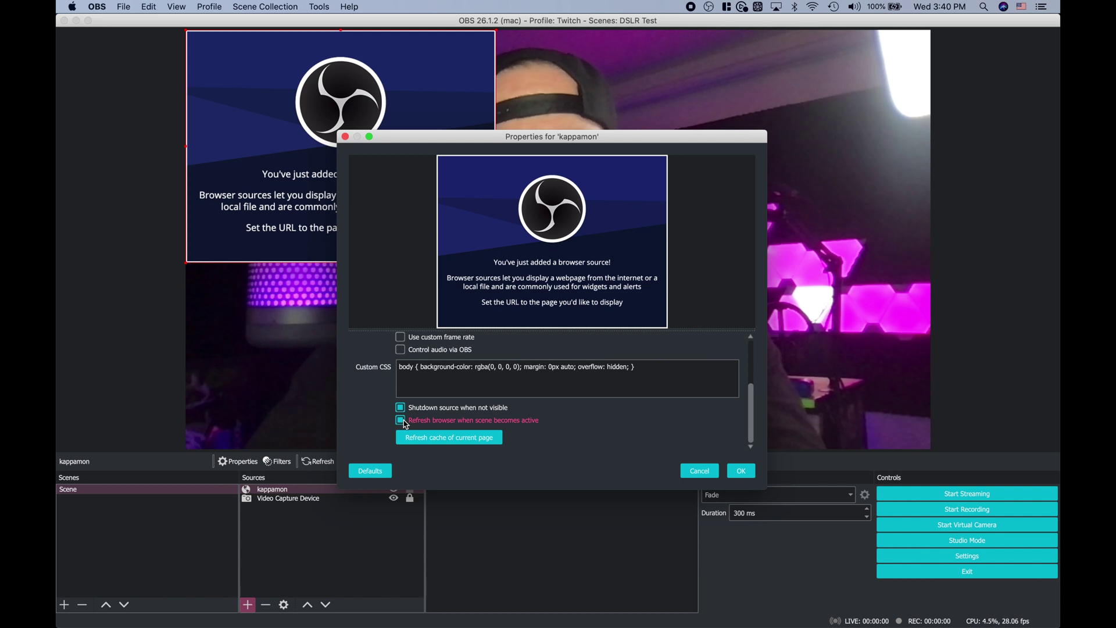
pyautogui.click(748, 475)
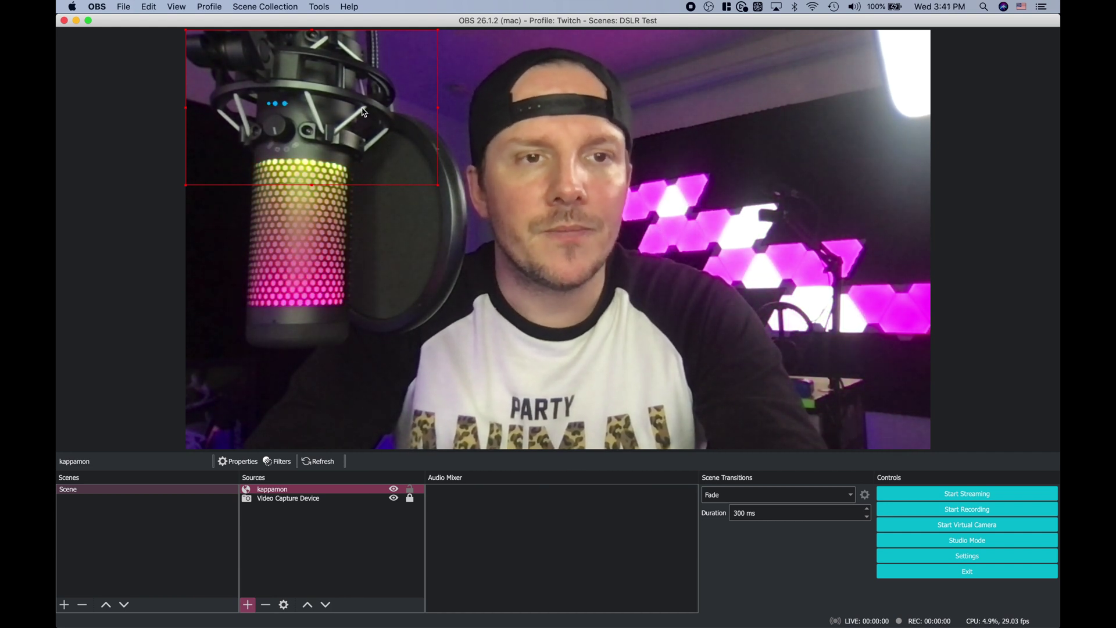
# Drag the kappamon source to the preview's bottom-left corner and shrink it slightly
pyautogui.moveTo(364, 132); pyautogui.dragTo(365, 139)
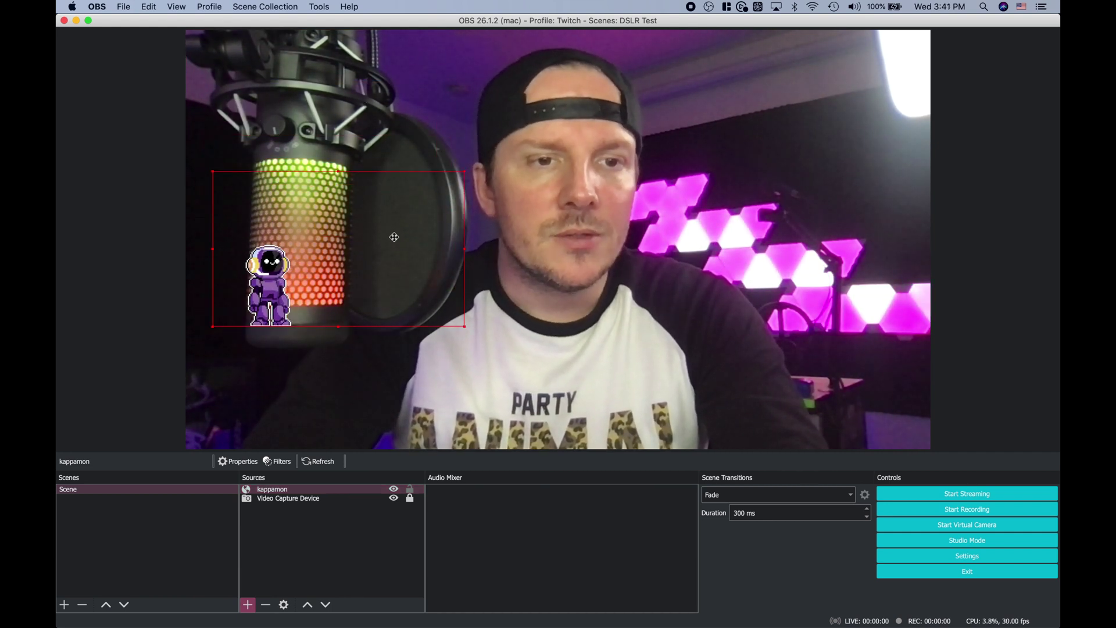
pyautogui.moveTo(394, 237); pyautogui.dragTo(366, 357)
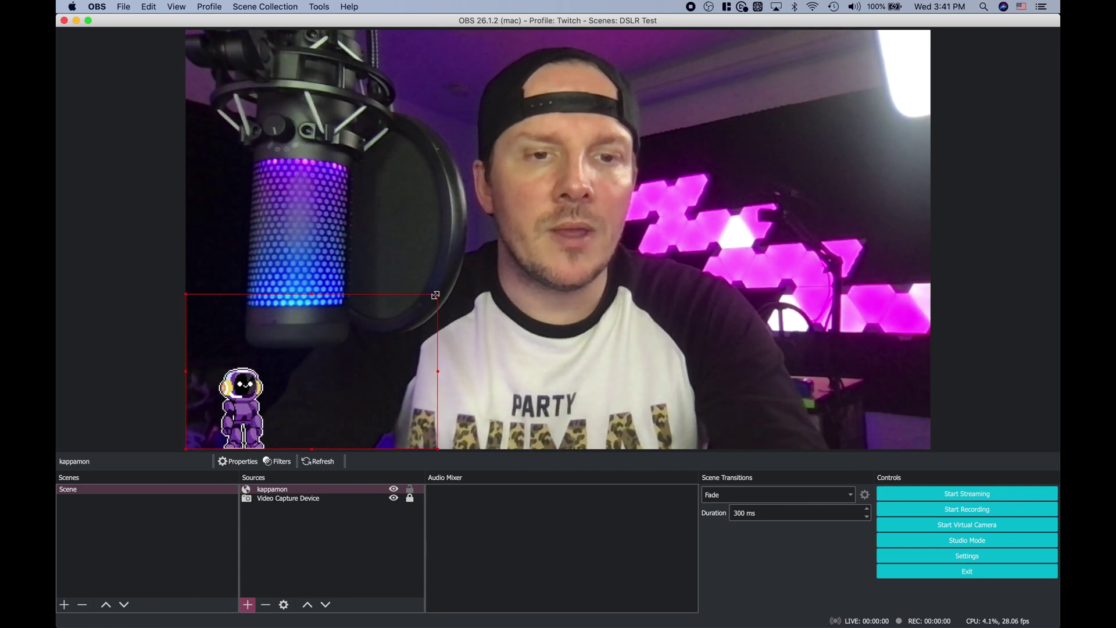
pyautogui.moveTo(435, 295); pyautogui.dragTo(457, 281)
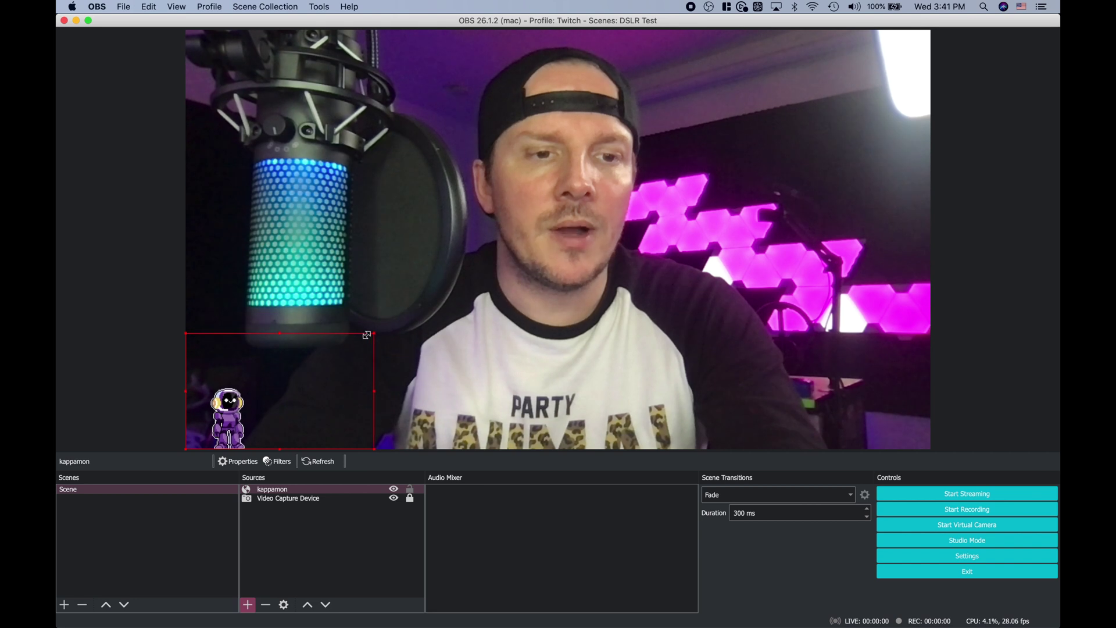